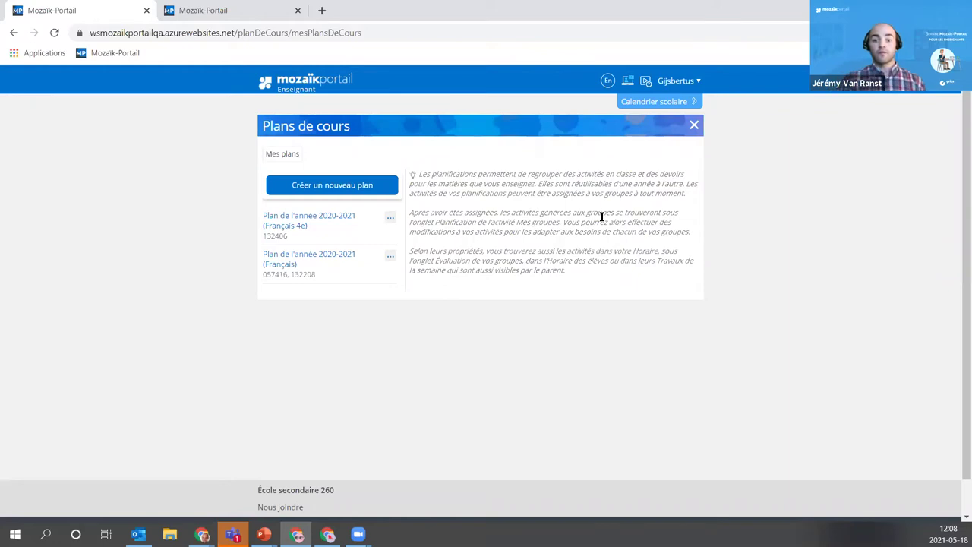
click(367, 195)
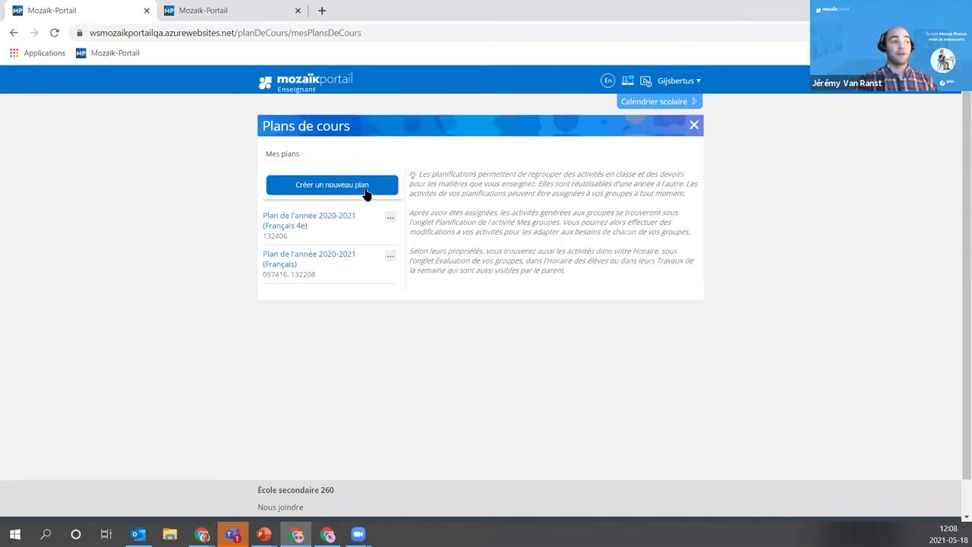
click(313, 193)
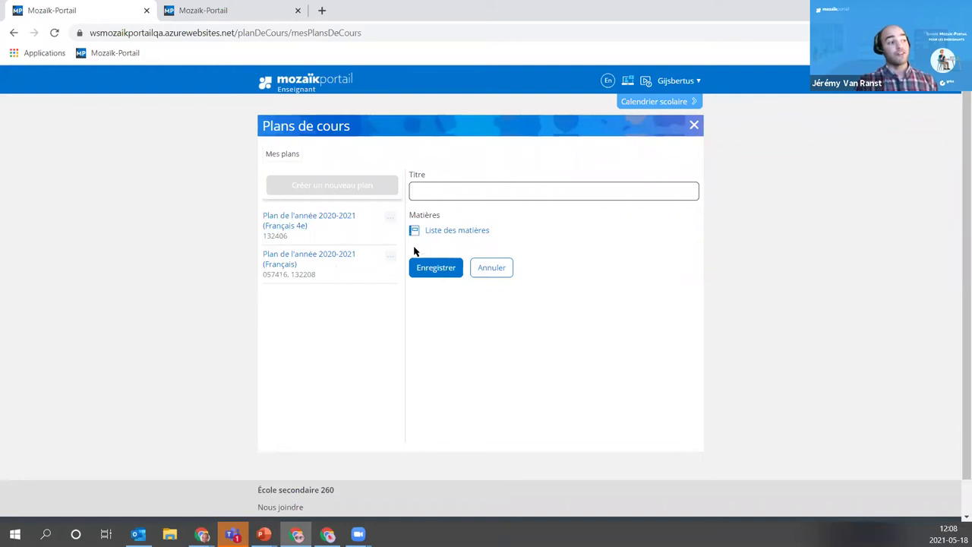
click(494, 272)
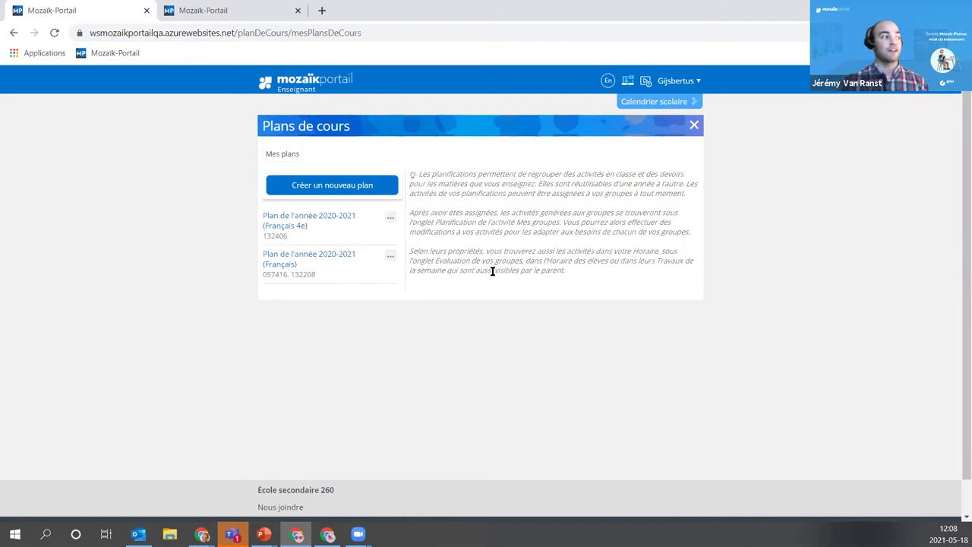
Open Étape 3 of the course plan "Plan de l'année 2020-2021 (Français 4e)"
click(300, 222)
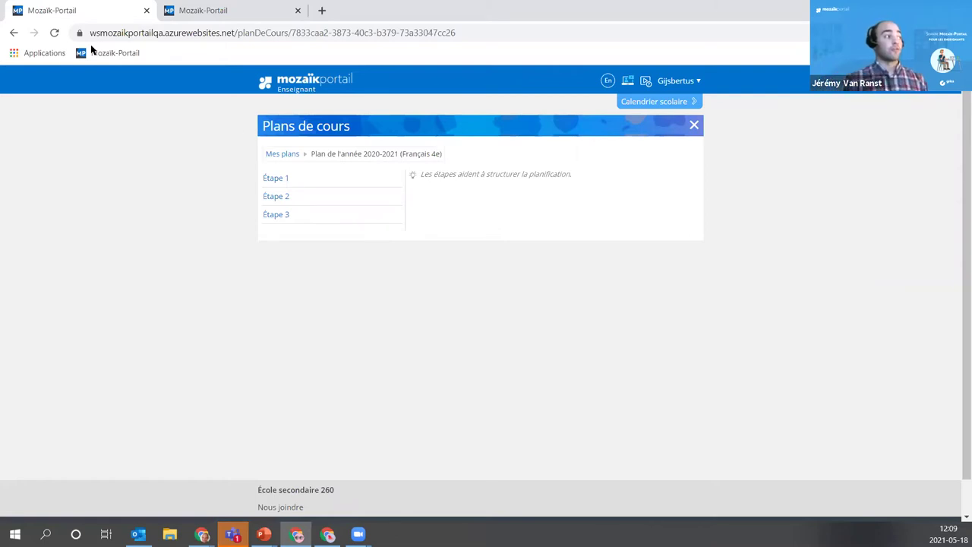
click(278, 215)
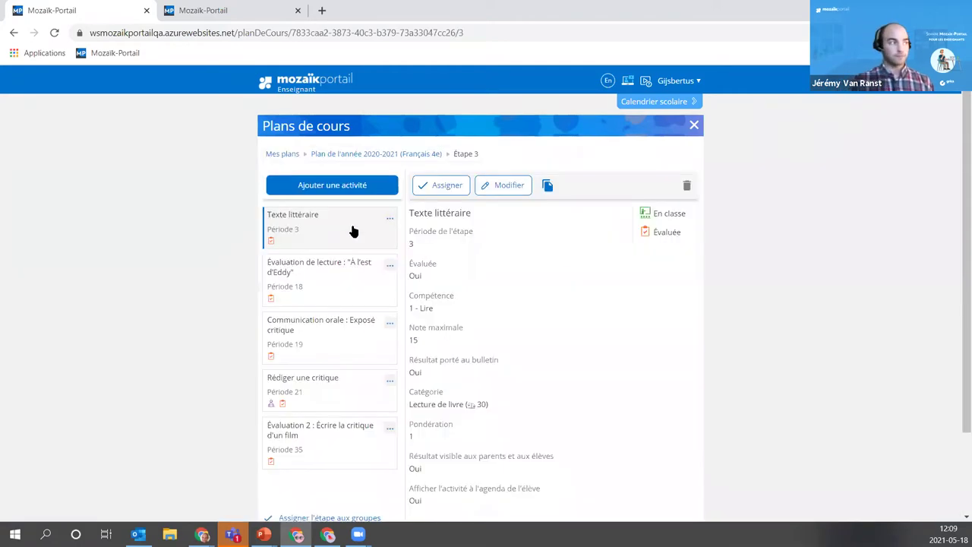
scroll(547, 277, down, 1)
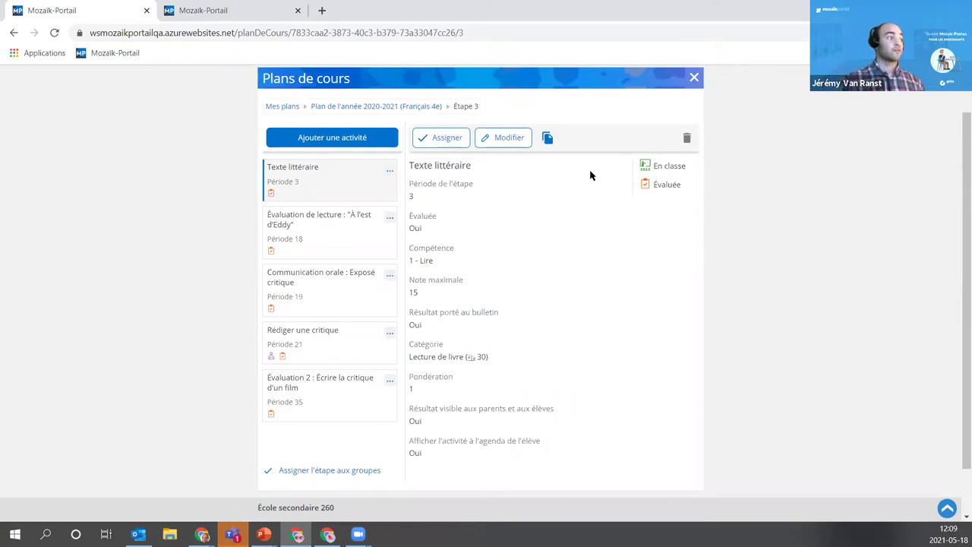
Start a new activity in Étape 3 and title it "Lecture de roman"
click(327, 141)
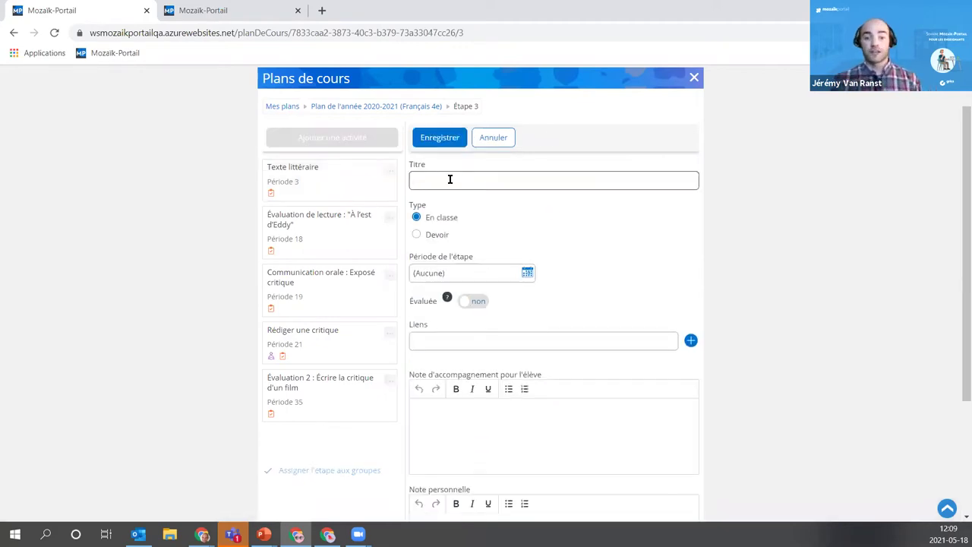
text(Lecture)
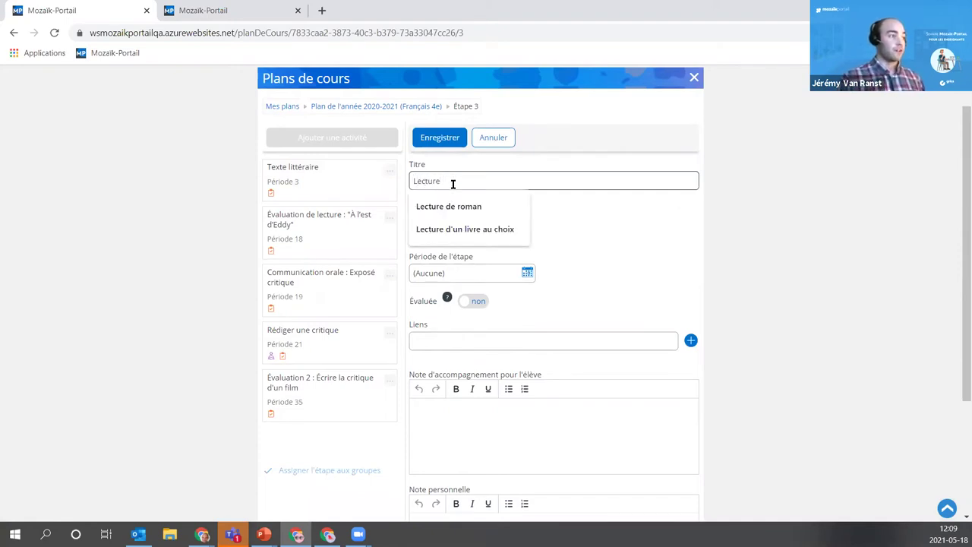
click(464, 207)
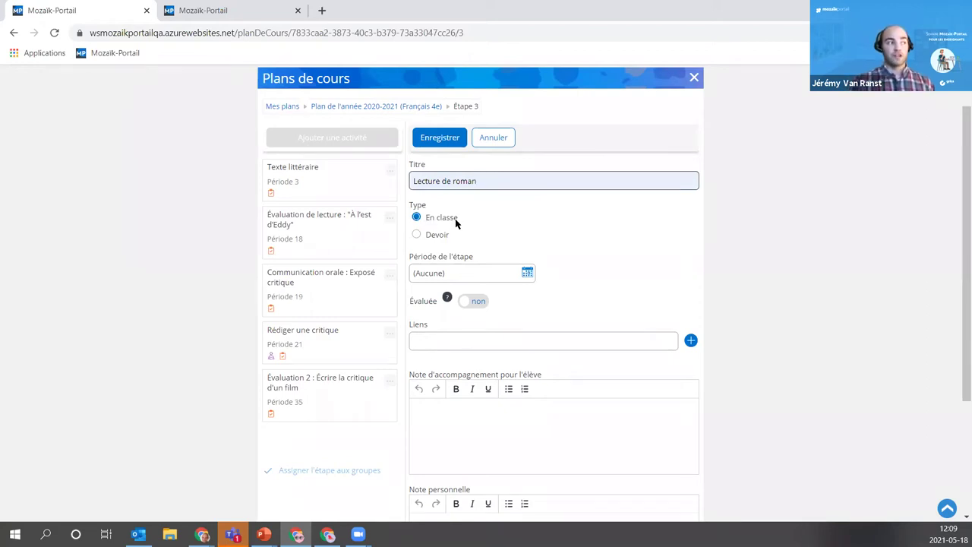
Set the activity's stage period to #37 (18 mai - 19 mai)
click(528, 275)
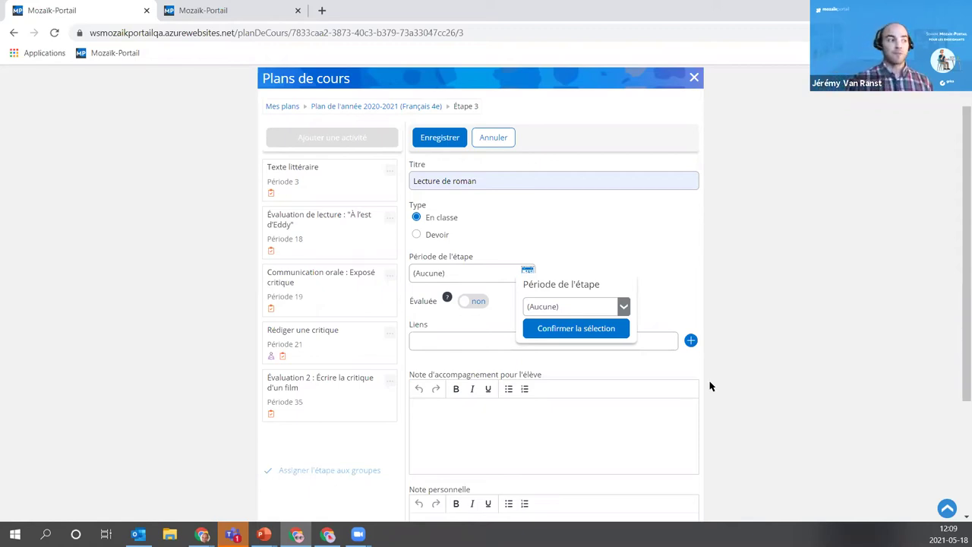
click(624, 307)
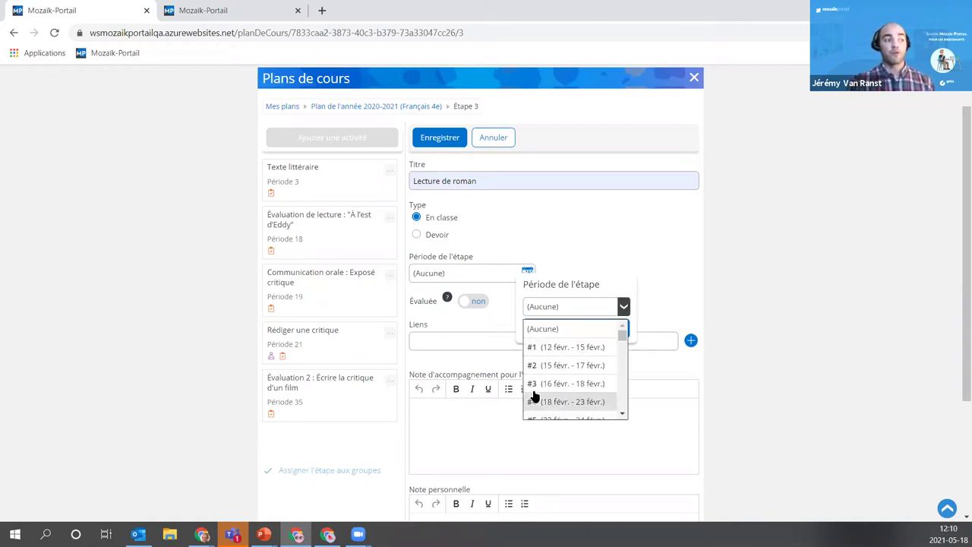
scroll(535, 389, down, 1)
scroll(536, 395, down, 3)
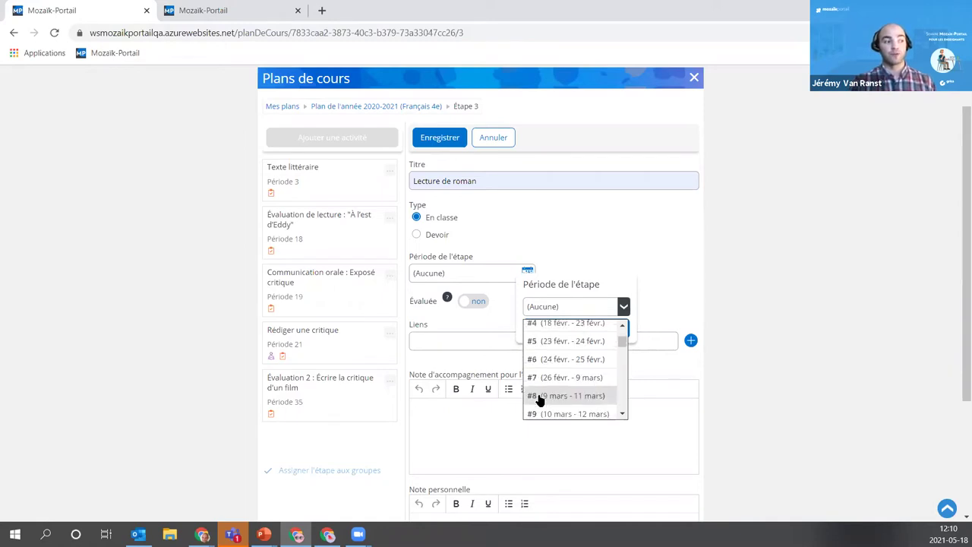
scroll(542, 396, down, 4)
scroll(548, 395, down, 3)
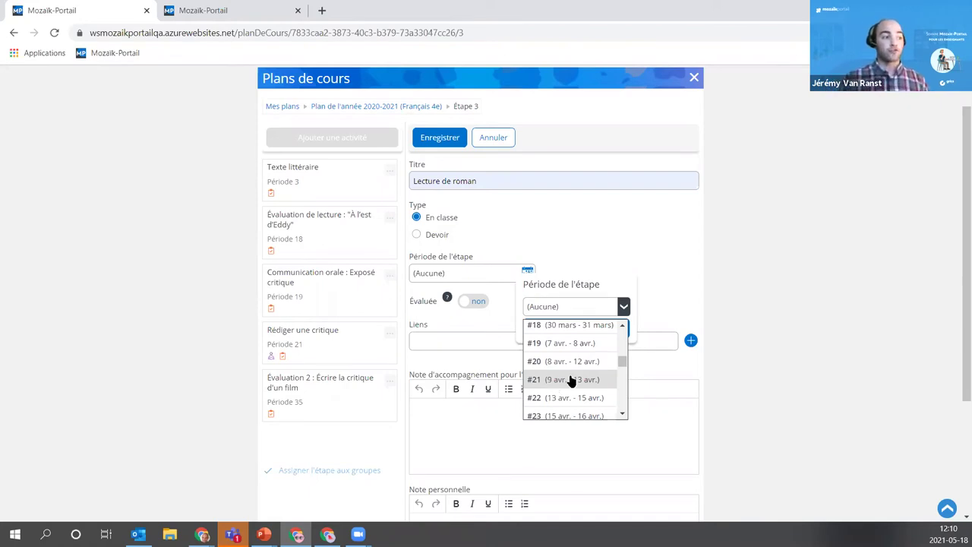
scroll(594, 380, down, 2)
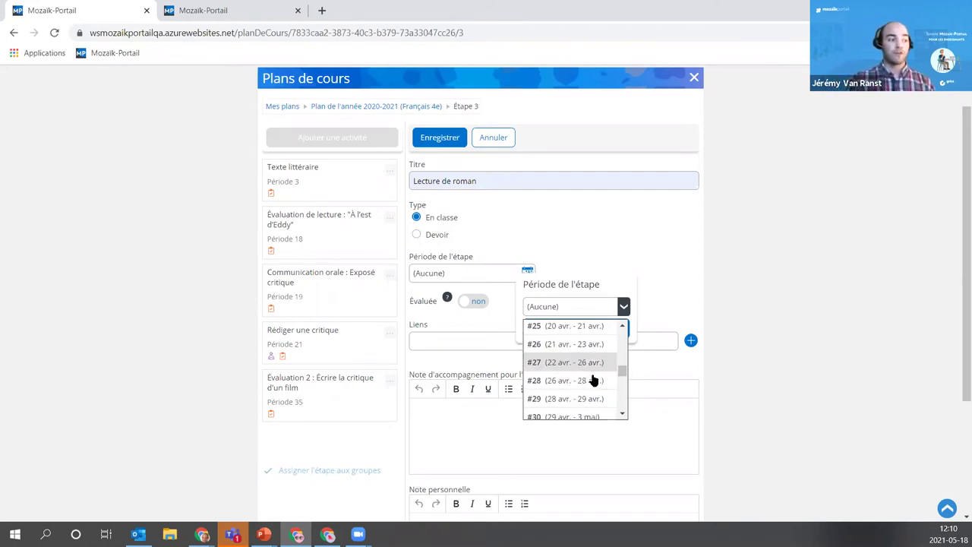
scroll(592, 384, down, 1)
scroll(595, 387, down, 2)
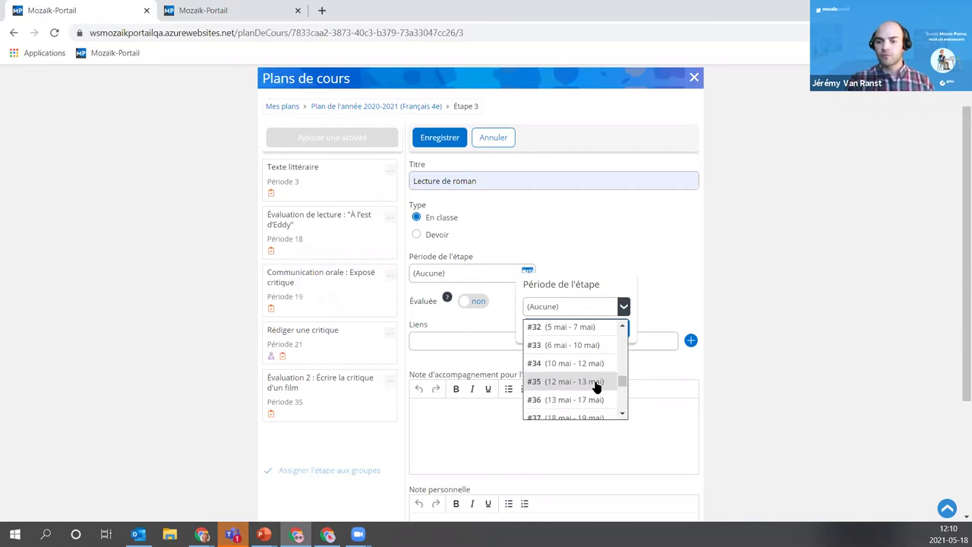
scroll(594, 385, down, 1)
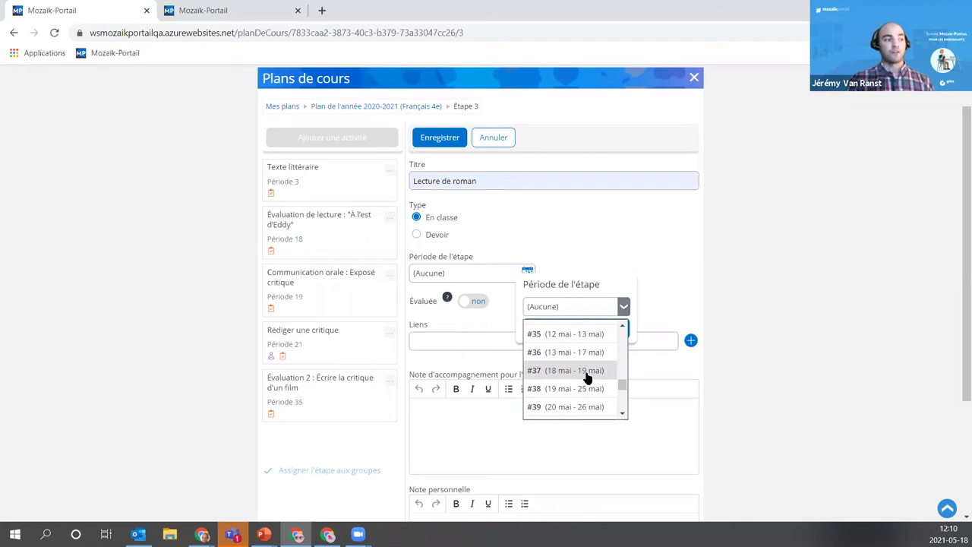
click(587, 372)
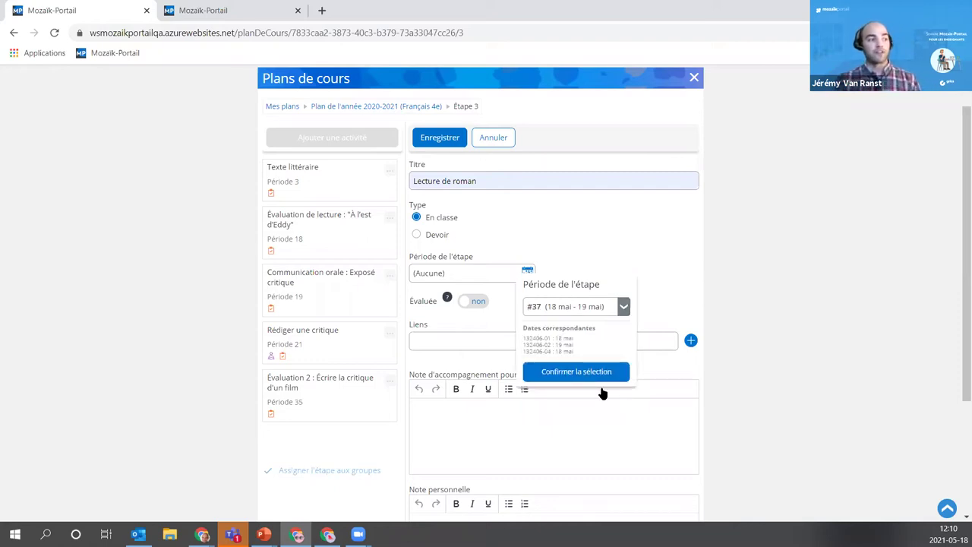
click(599, 375)
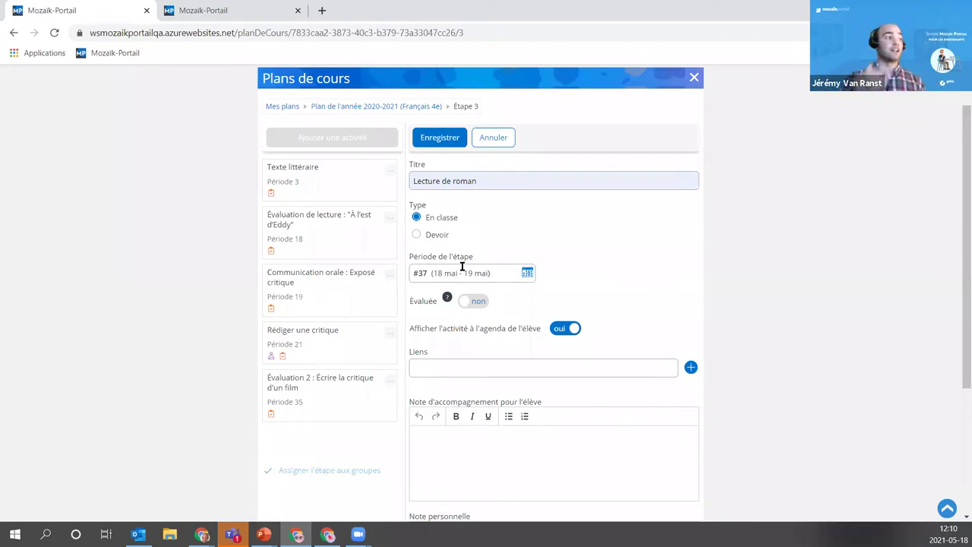
Mark the activity as evaluated, with competency 1 - Lire and a maximum mark of 20
click(475, 302)
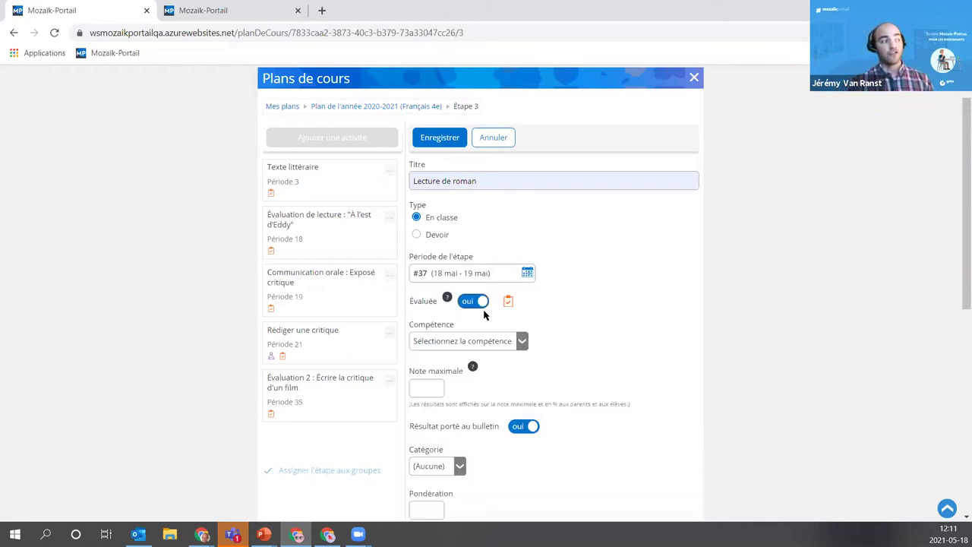
scroll(495, 426, down, 1)
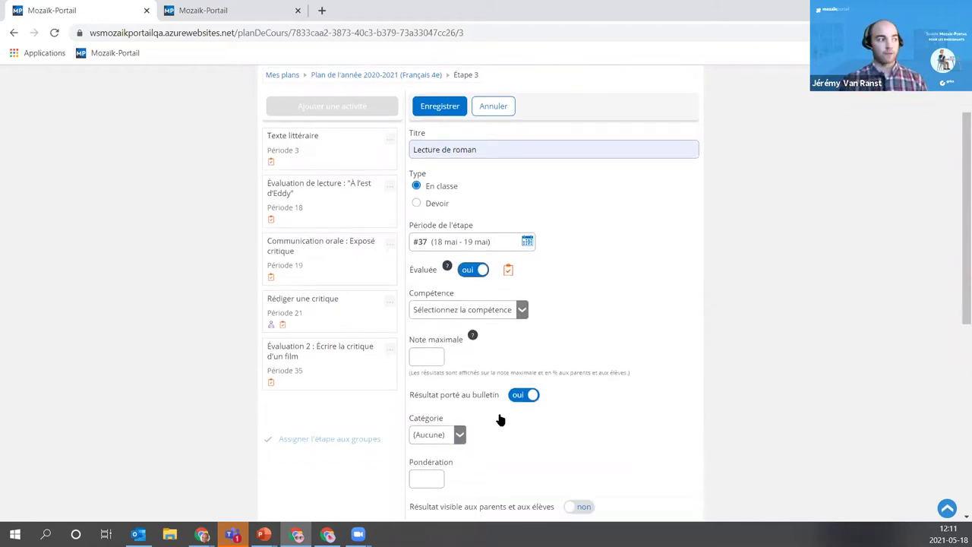
scroll(500, 420, up, 1)
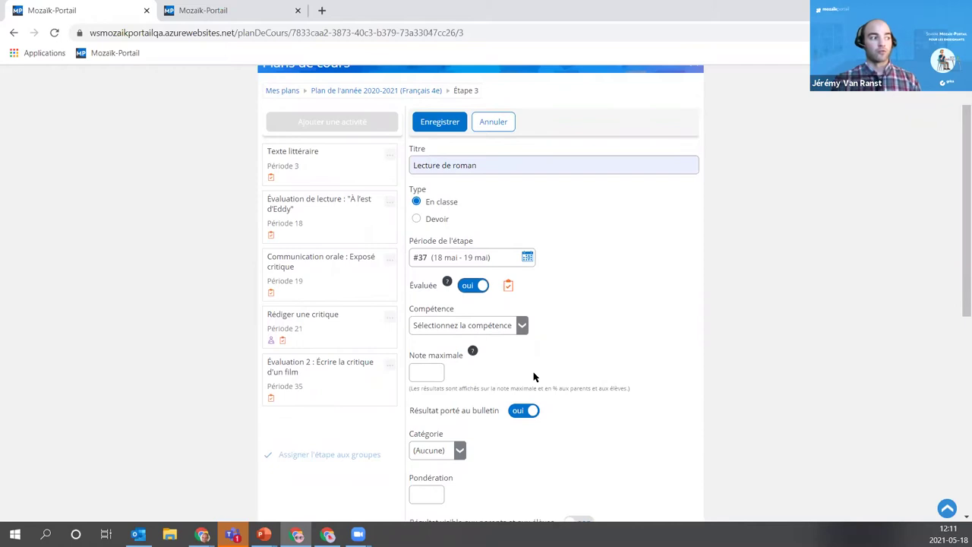
click(514, 328)
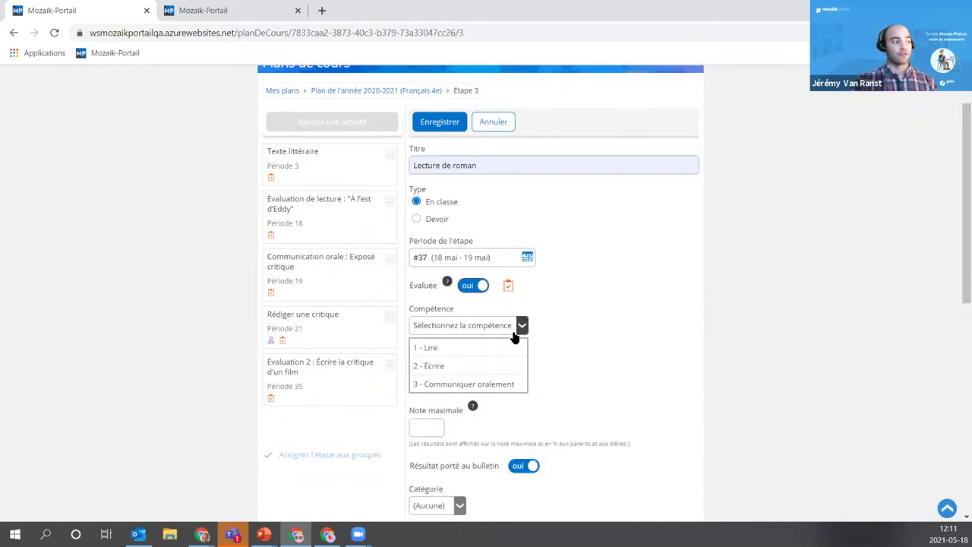
click(509, 350)
scroll(563, 357, down, 1)
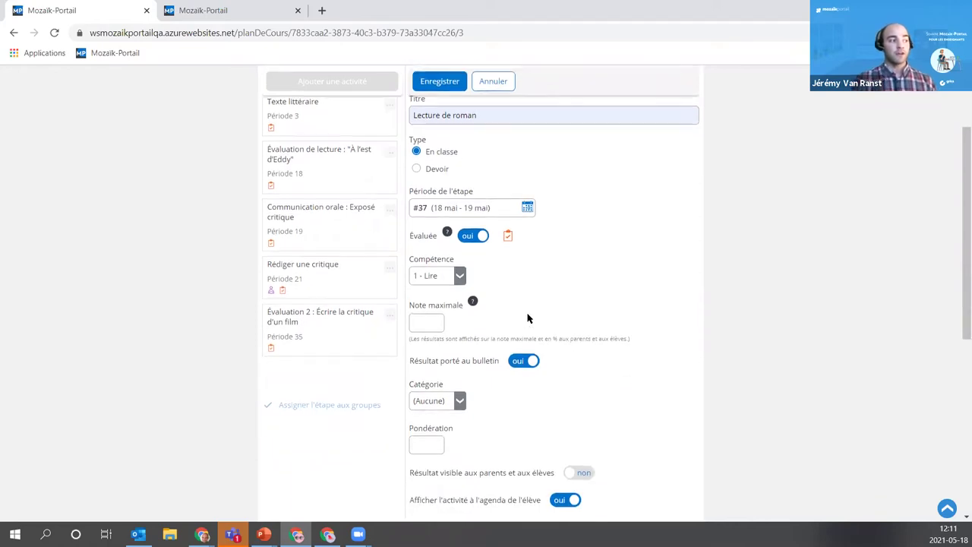
click(428, 325)
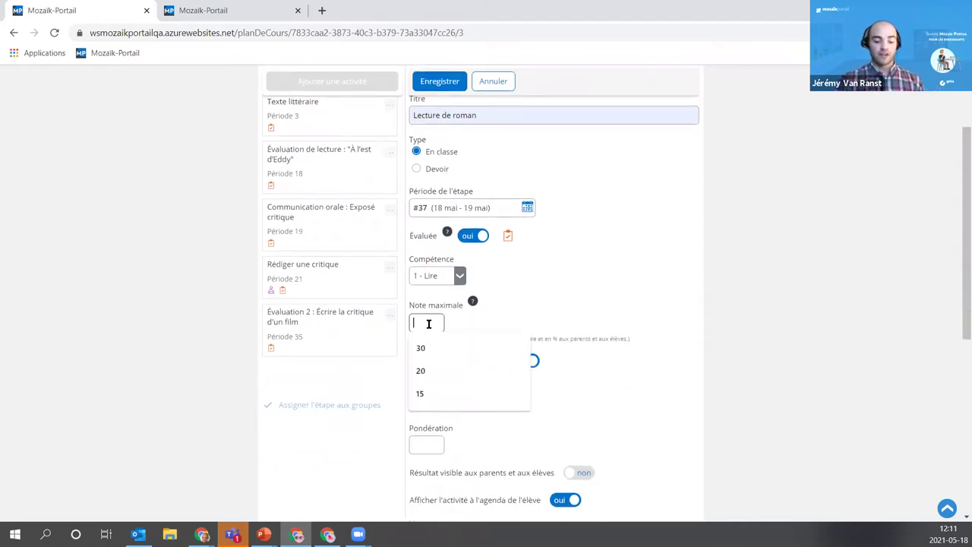
text(20)
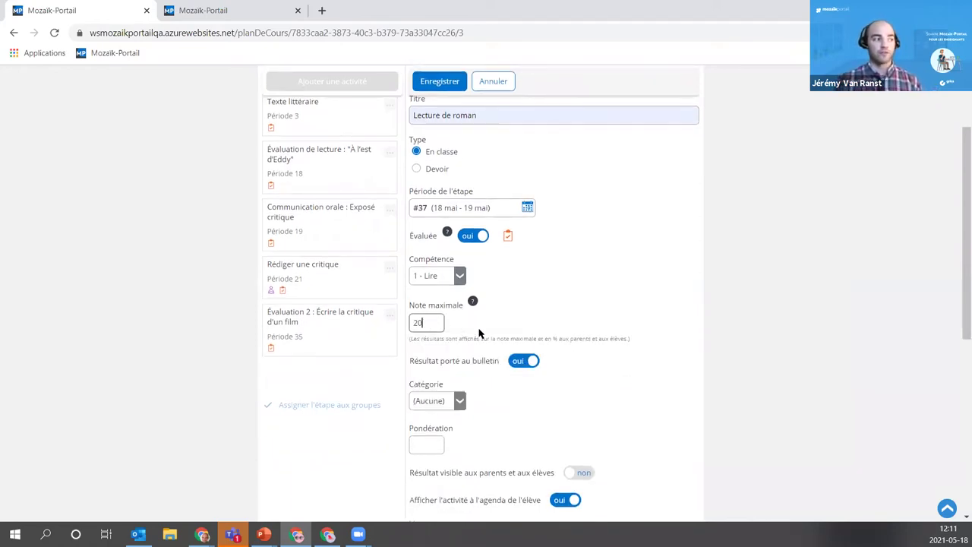
scroll(490, 327, down, 1)
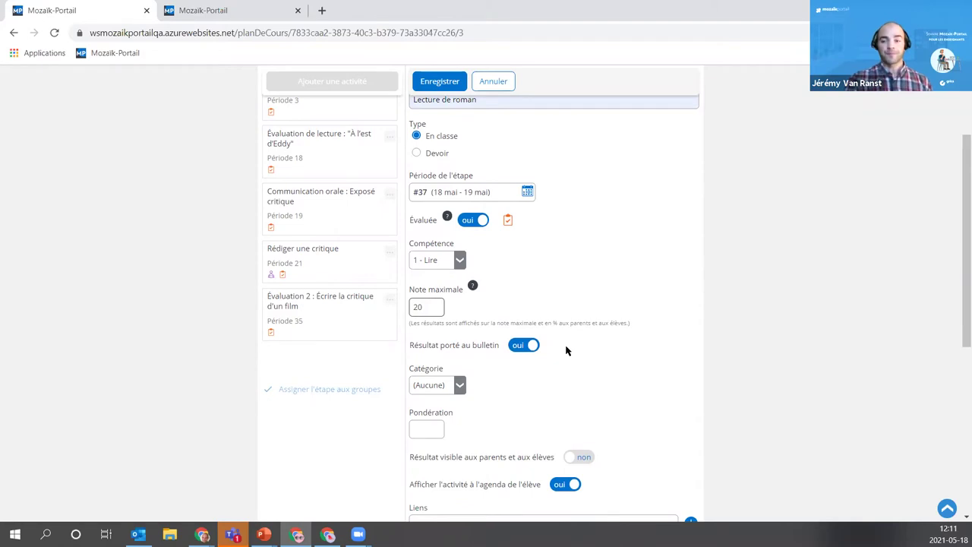
scroll(486, 334, down, 1)
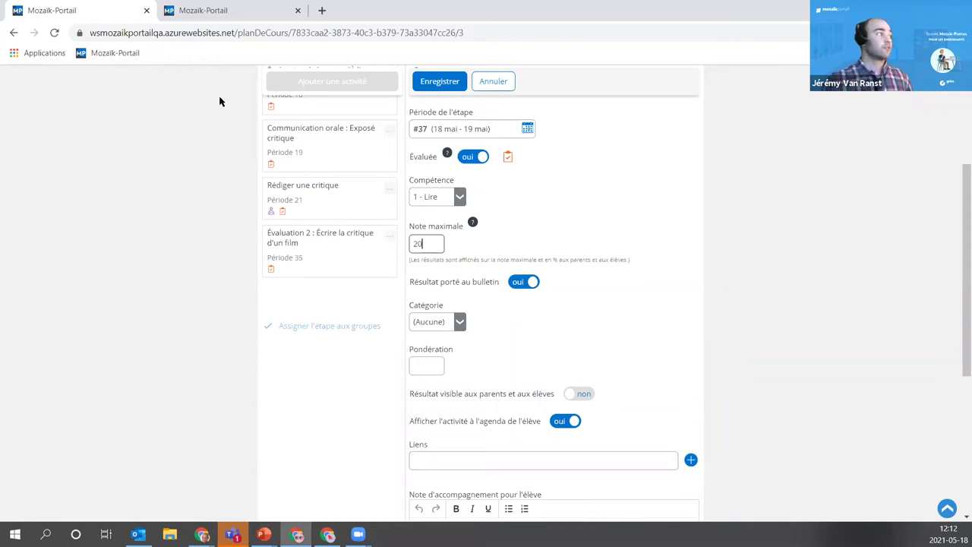
Switch to the other portal page and show group FRA406-01's evaluation activities in the hierarchical view
click(224, 11)
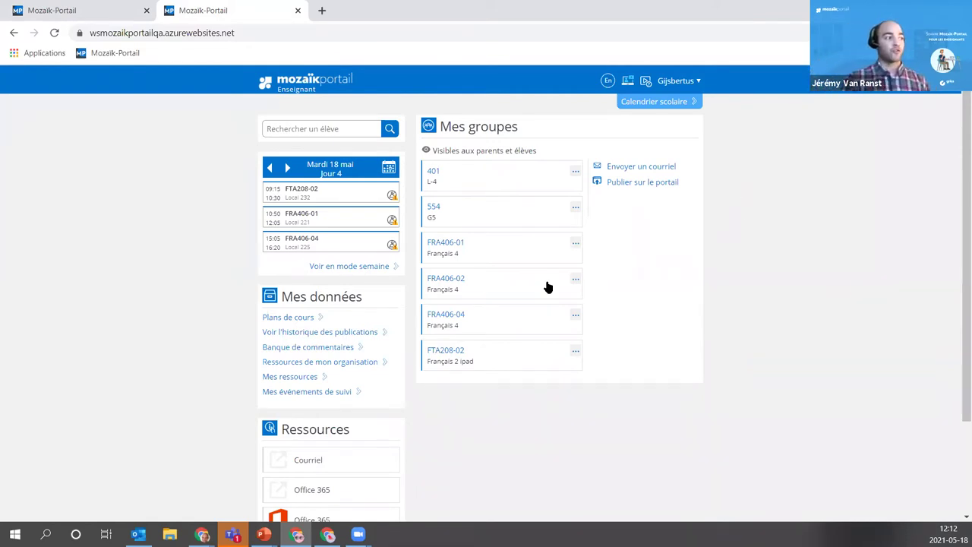
click(445, 244)
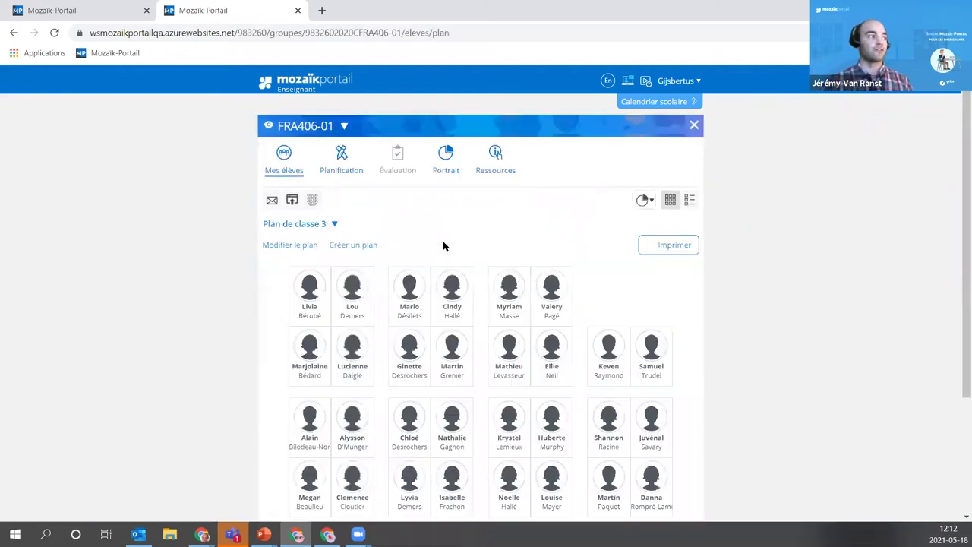
click(401, 162)
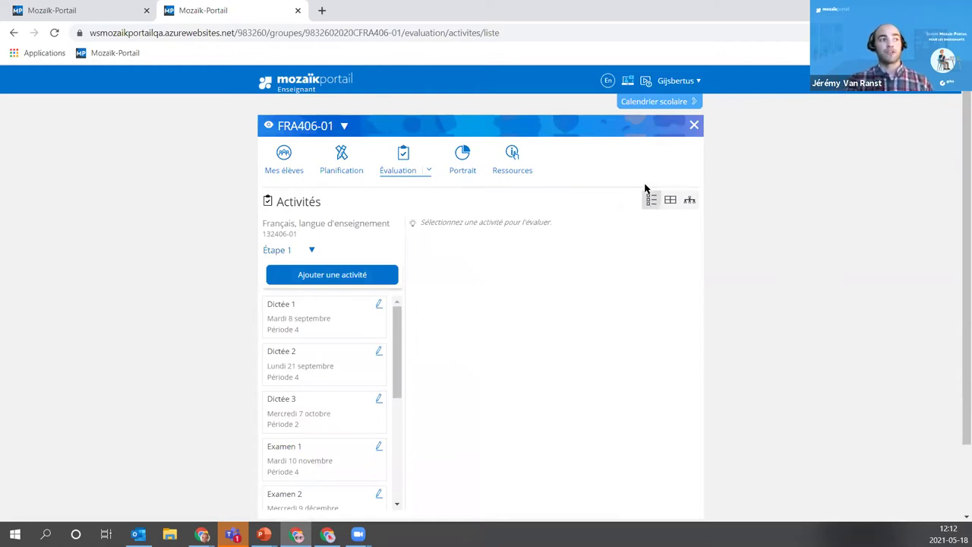
click(689, 202)
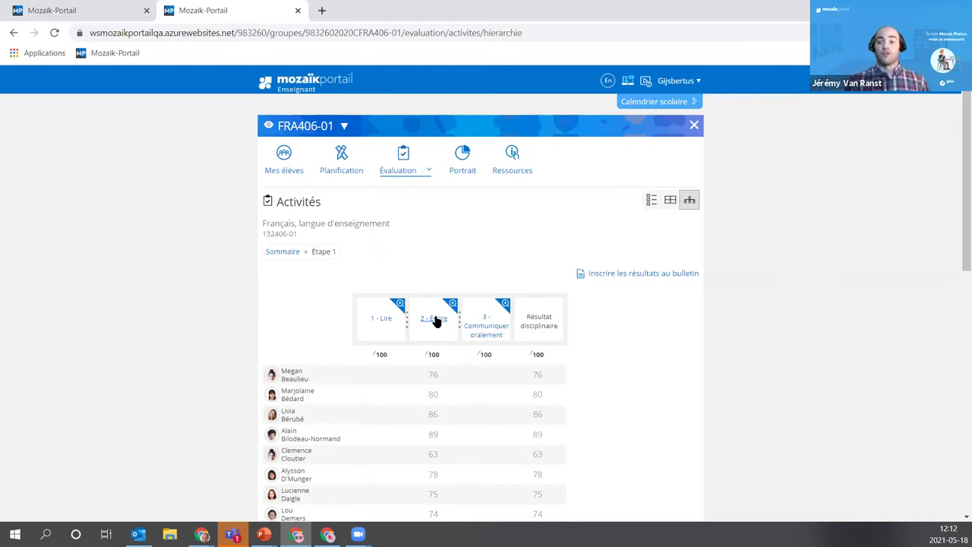
Examine the Dictée category's results under competency 2 - Écrire, and return to the competency's category overview
click(434, 319)
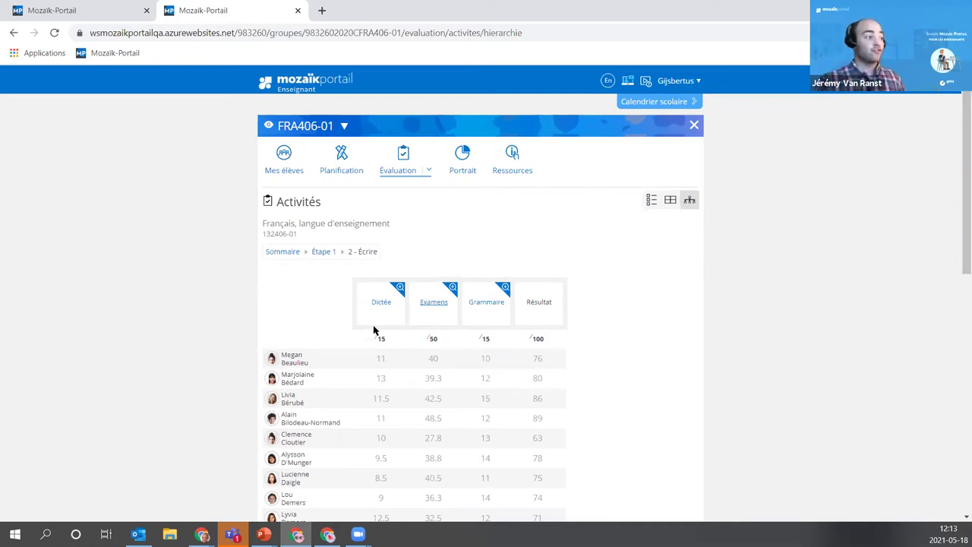
click(380, 303)
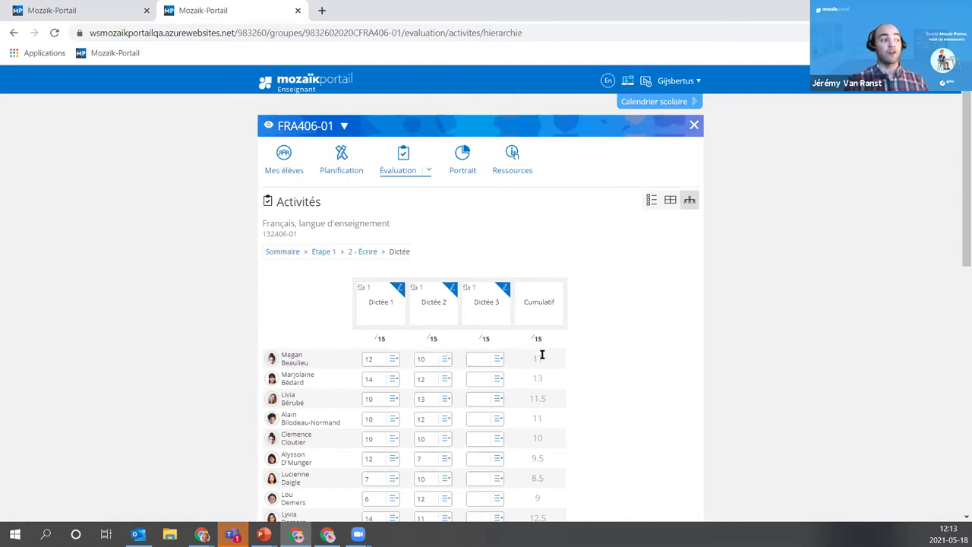
scroll(538, 341, down, 1)
scroll(538, 343, down, 2)
scroll(540, 362, up, 1)
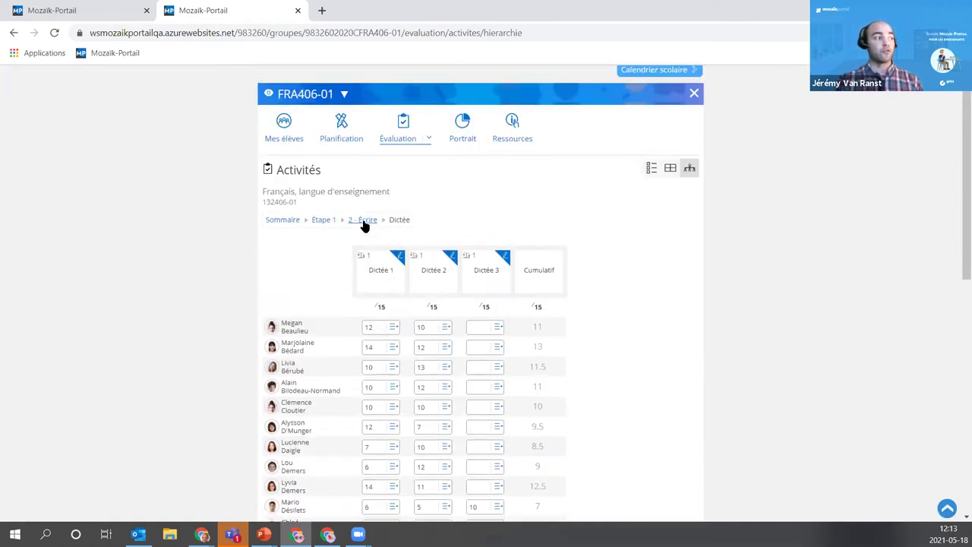
click(363, 219)
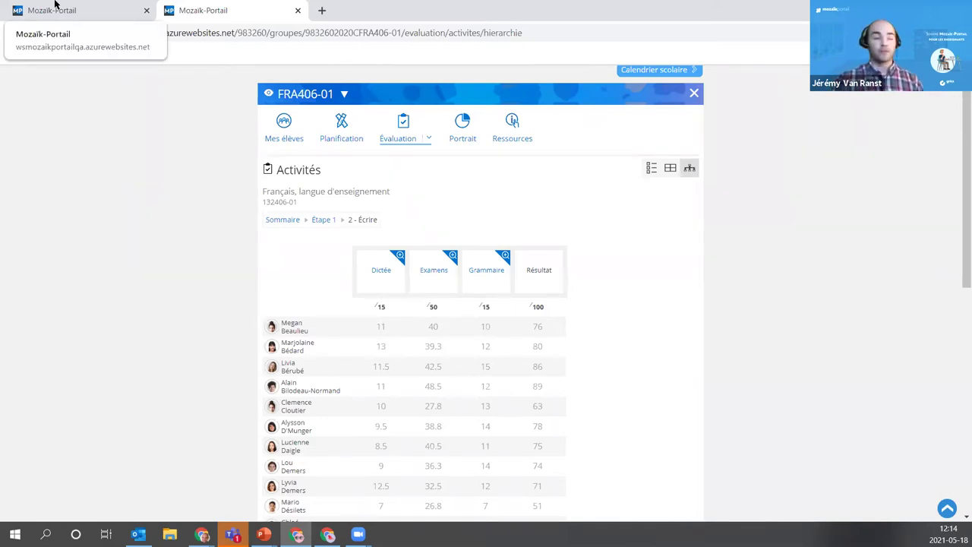
Return to the course plan's activity form and assign the activity to the Lecture de livre category
click(54, 5)
scroll(577, 250, down, 1)
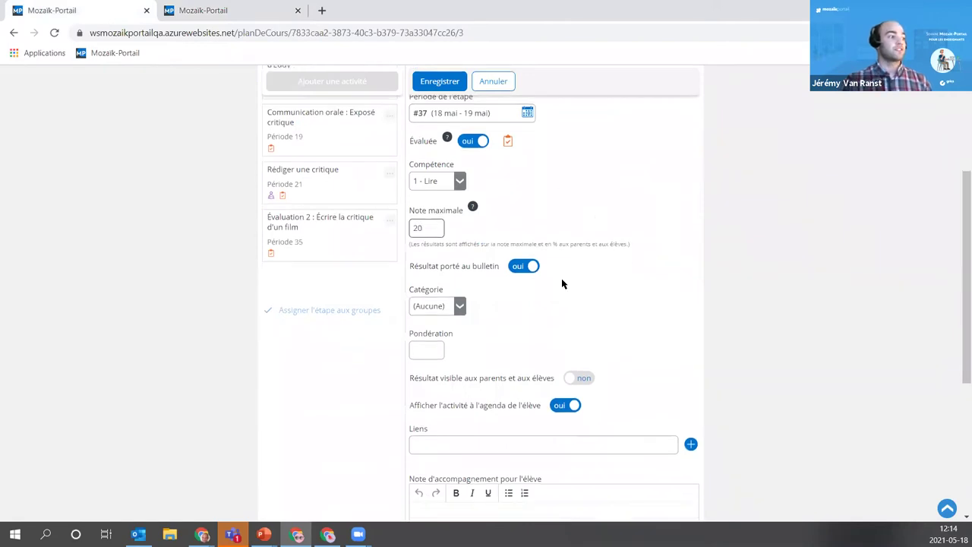
click(460, 308)
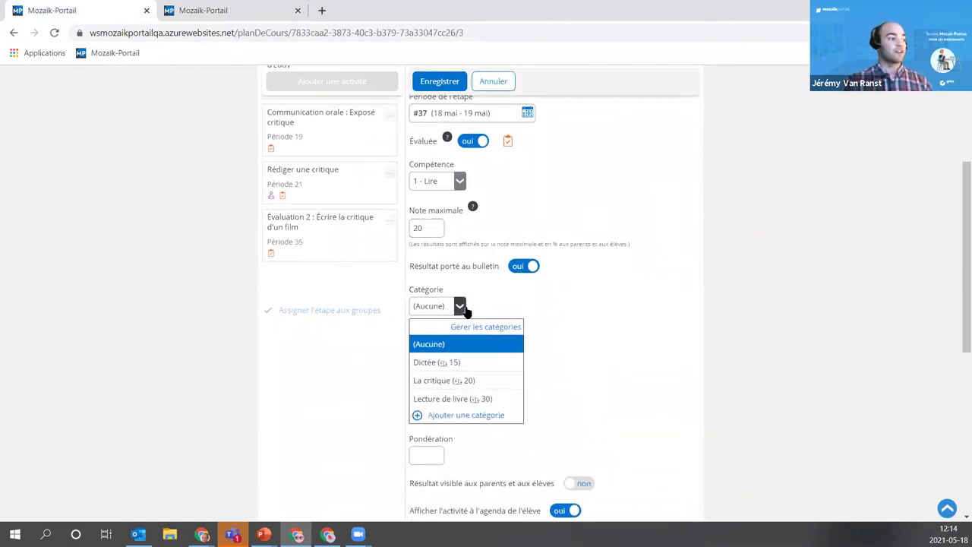
click(476, 402)
scroll(545, 327, down, 2)
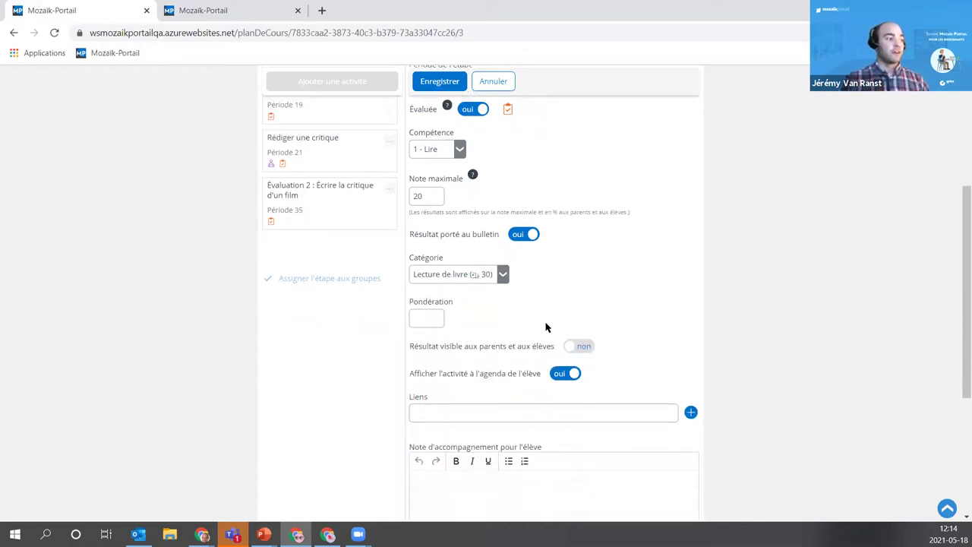
scroll(562, 326, up, 2)
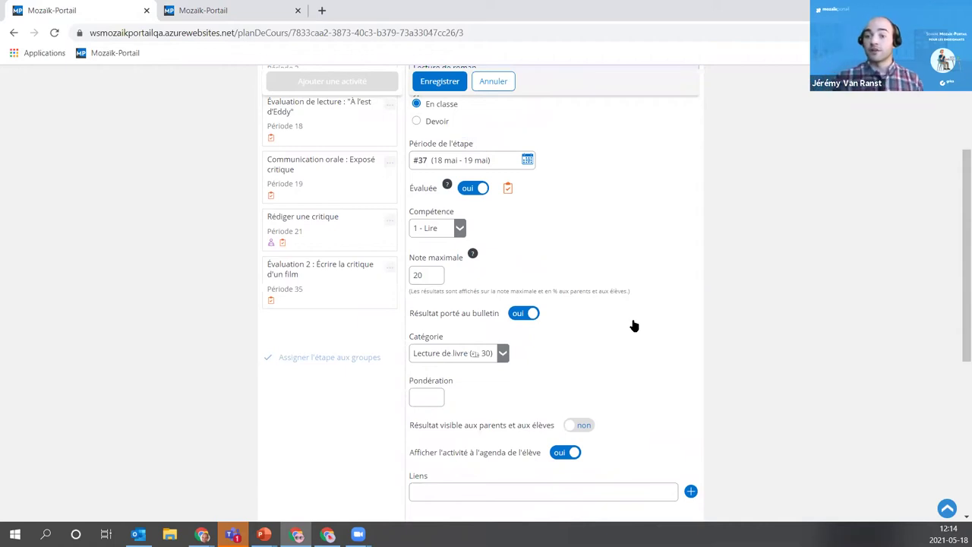
scroll(585, 319, down, 1)
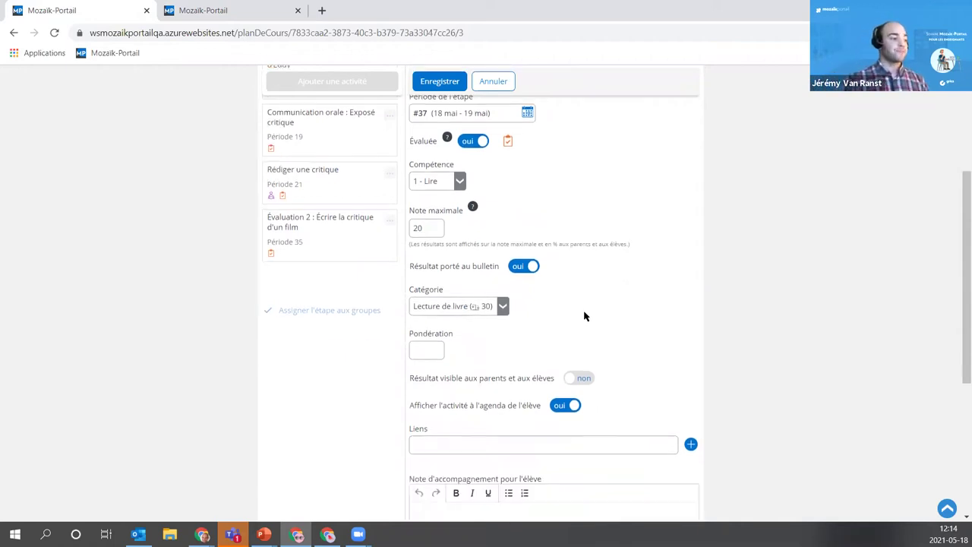
click(488, 311)
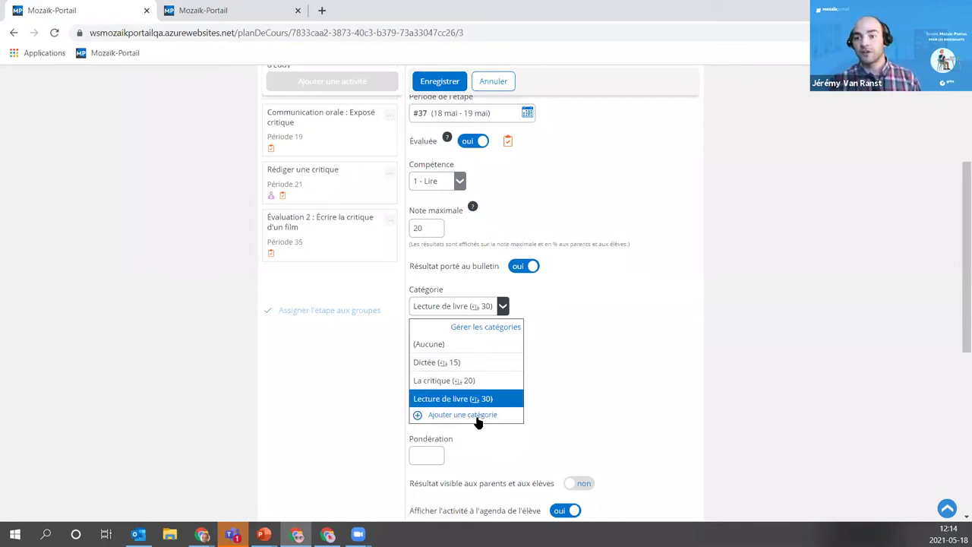
click(558, 437)
Give the activity a weighting of 1 and make its result visible to parents and students
click(437, 353)
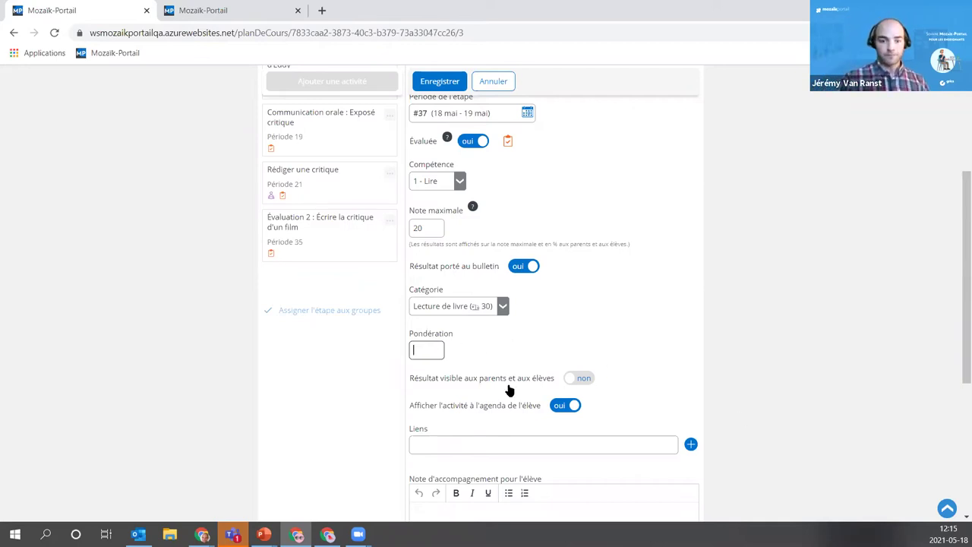
scroll(495, 371, down, 1)
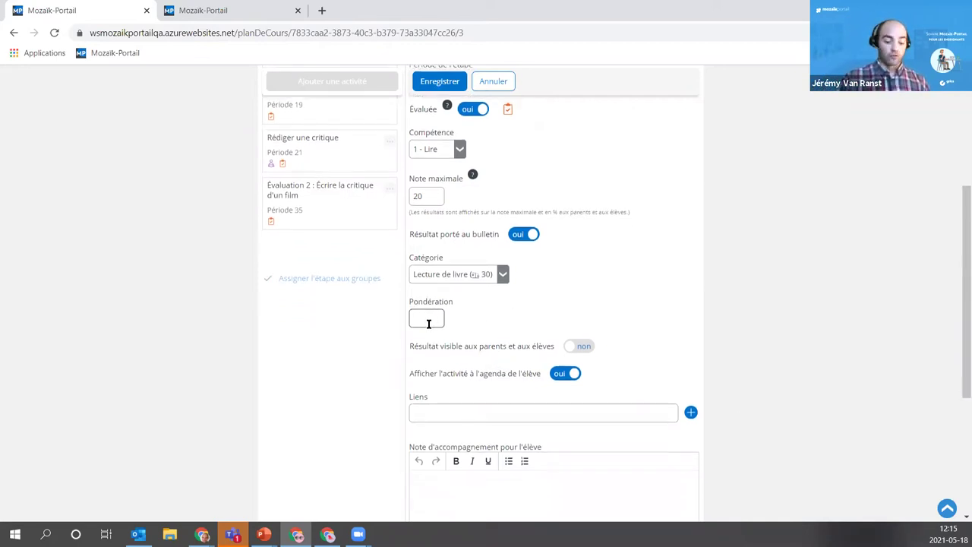
text(1)
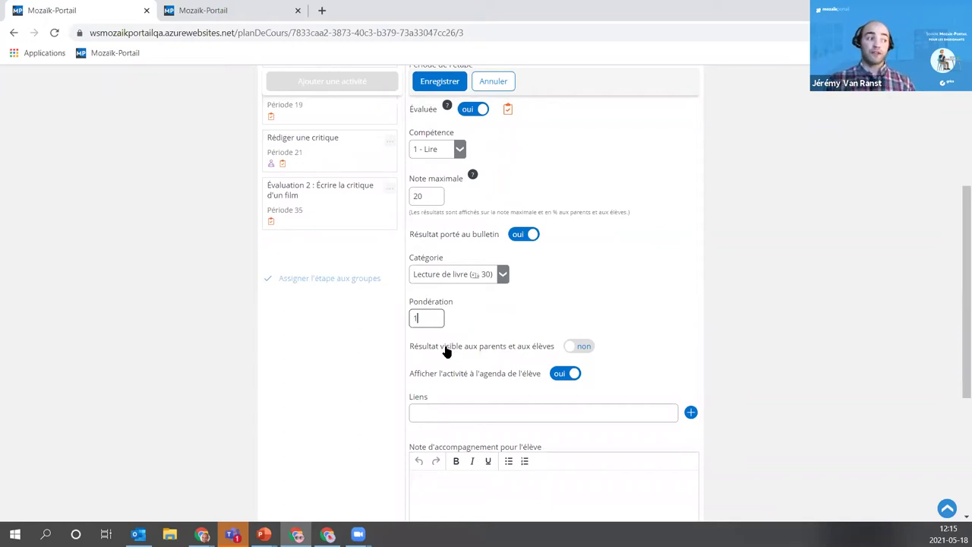
click(585, 348)
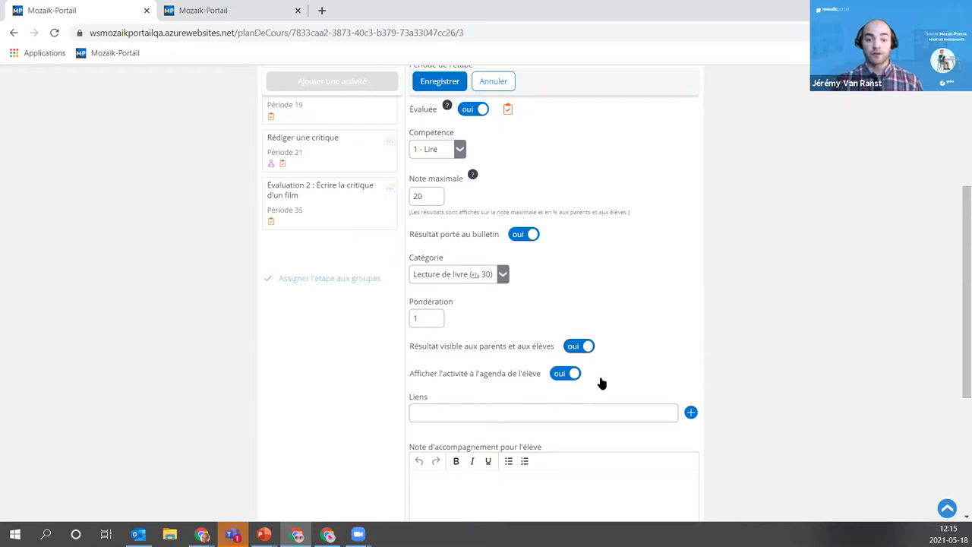
Review the form's link and note fields, leave them empty, and save the Lecture de roman activity
scroll(619, 365, up, 1)
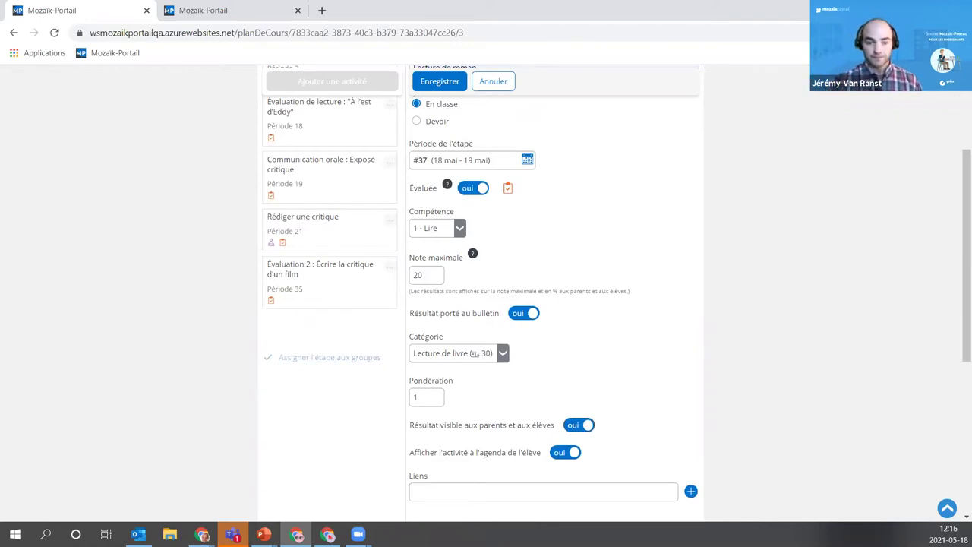
scroll(631, 382, down, 2)
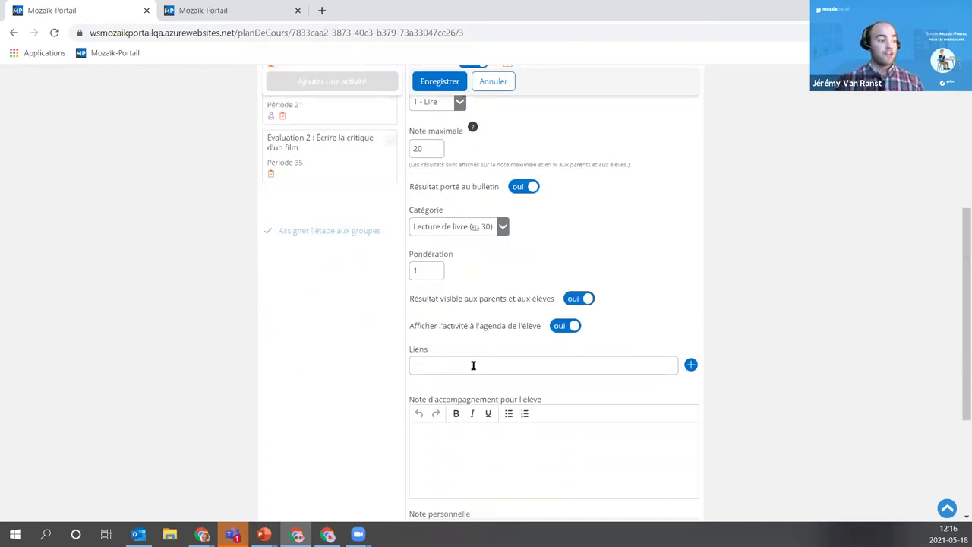
click(437, 366)
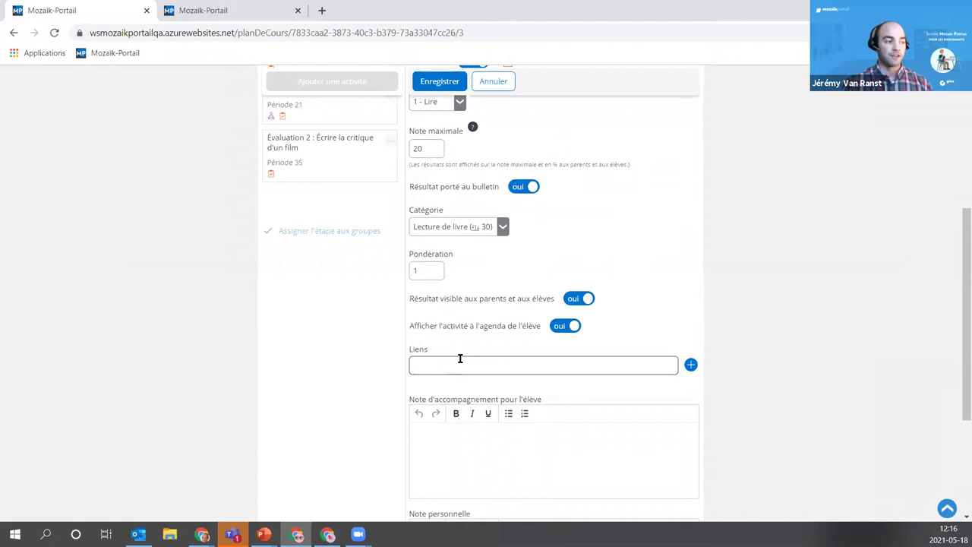
scroll(461, 357, down, 3)
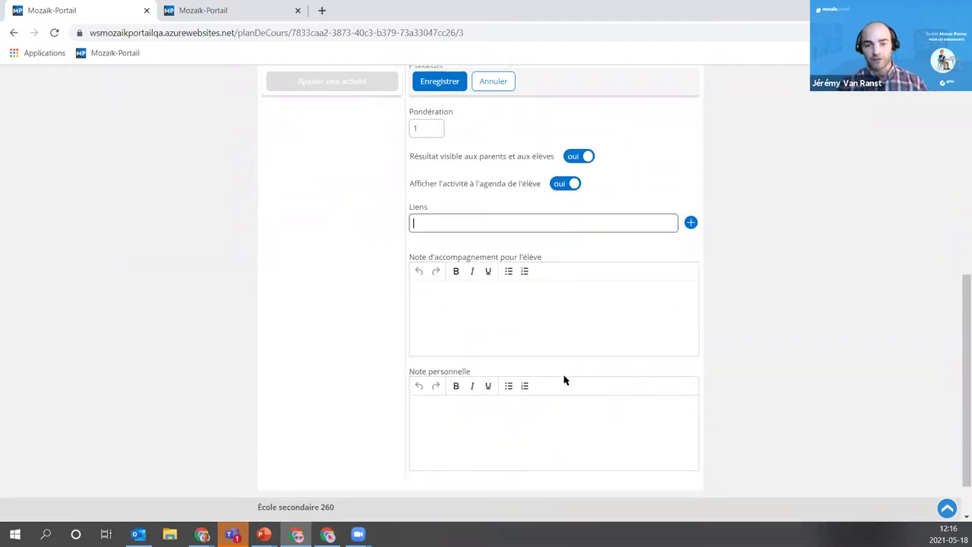
scroll(651, 365, down, 1)
scroll(733, 403, up, 2)
scroll(733, 403, up, 6)
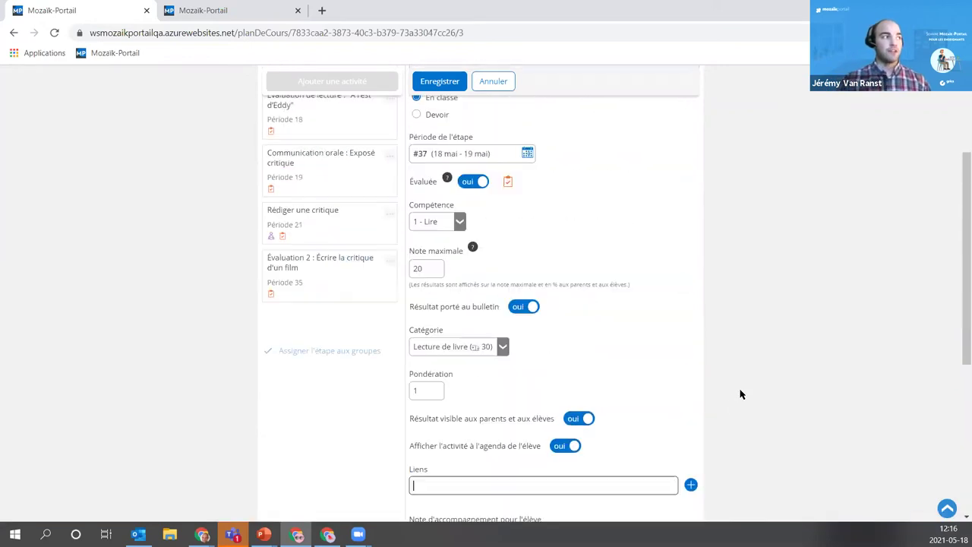
click(440, 185)
scroll(528, 269, down, 1)
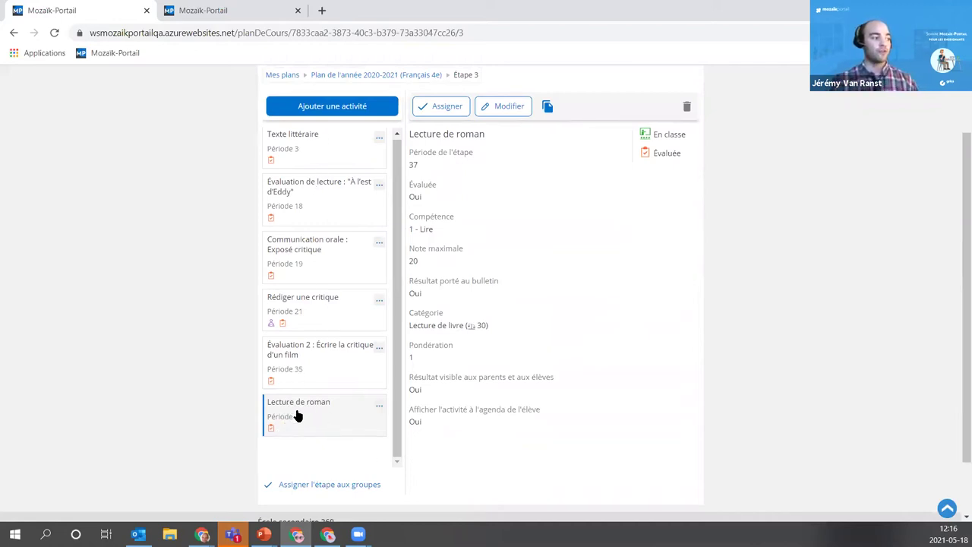
scroll(512, 171, up, 1)
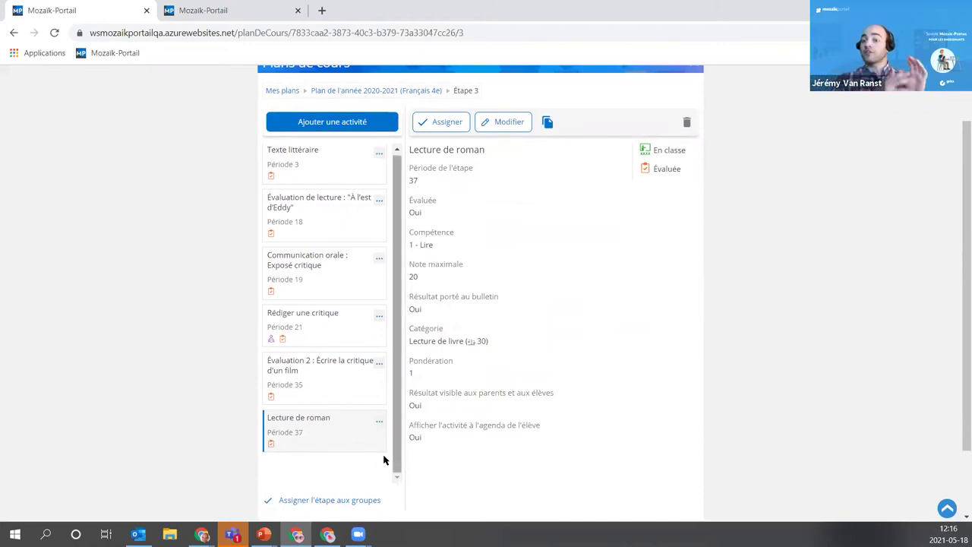
Assign Étape 3 to the Français 4 groups FRA406-01, FRA406-02 and FRA406-04
click(348, 500)
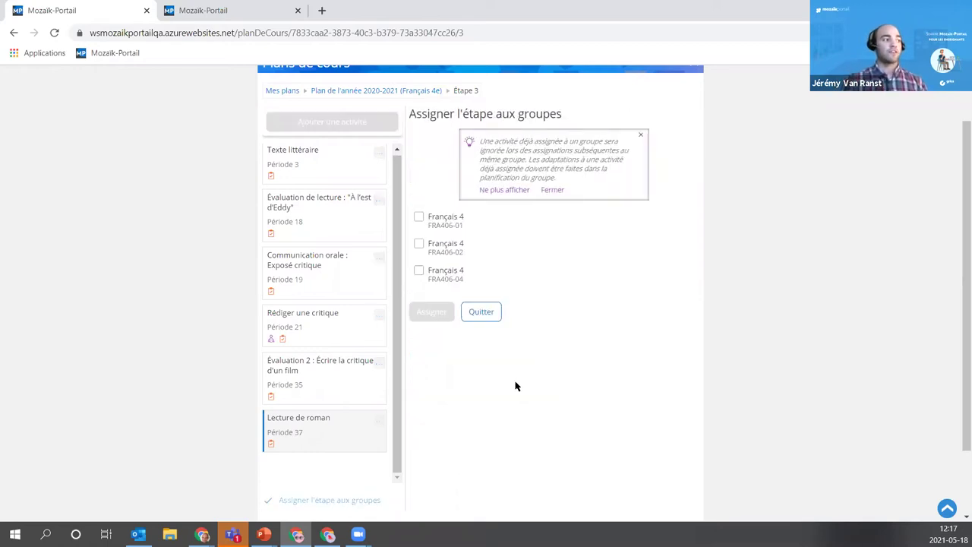
click(418, 218)
click(420, 244)
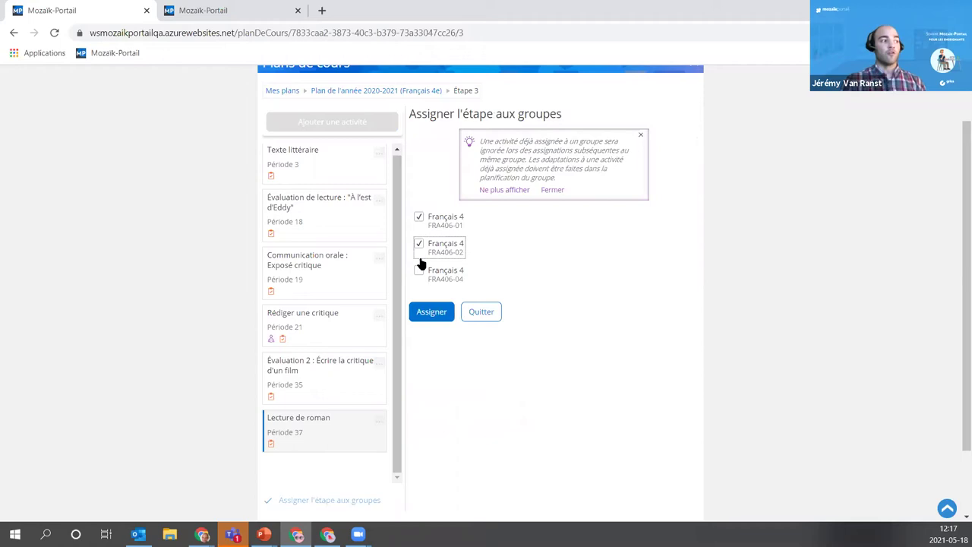
click(420, 271)
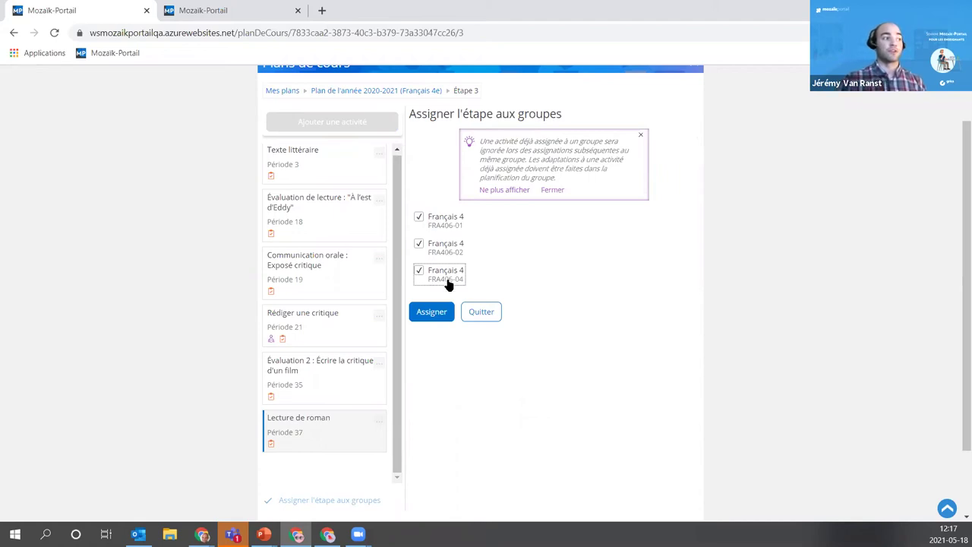
click(431, 318)
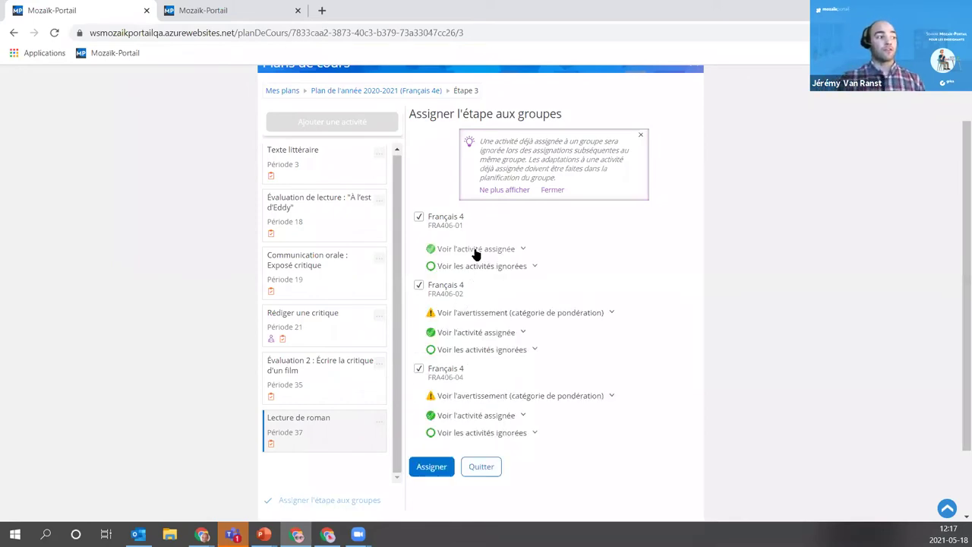
Examine the assigned activity and the ignored activities in group FRA406-01's assignment report
click(476, 252)
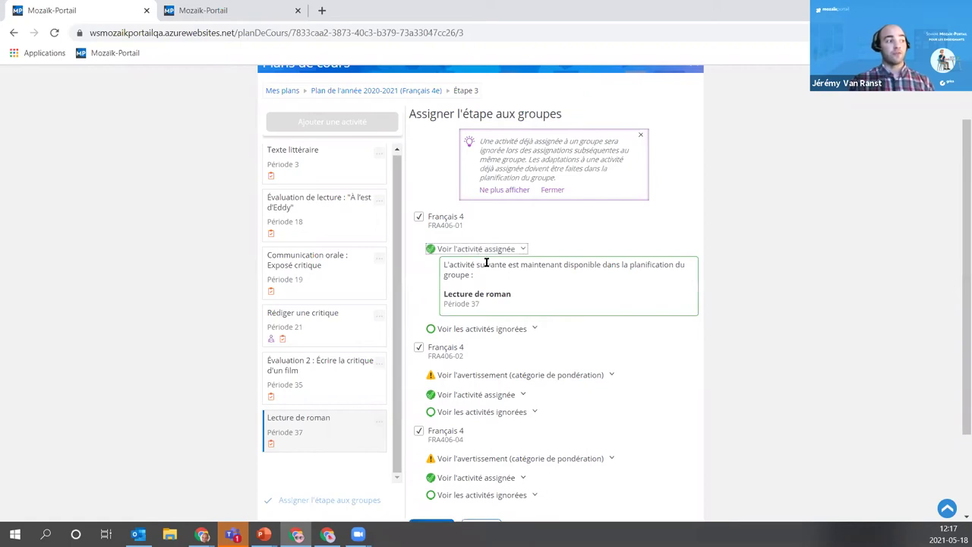
click(482, 252)
click(485, 266)
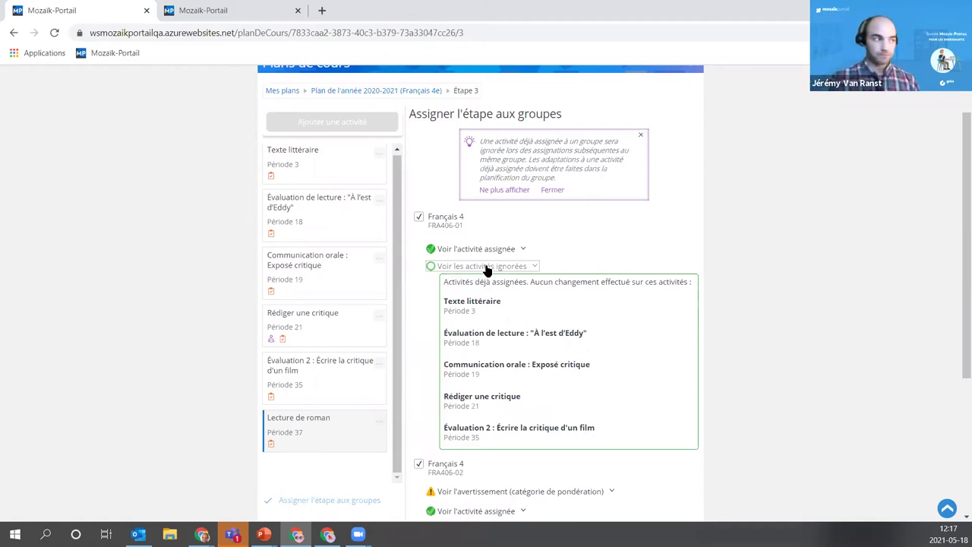
click(487, 268)
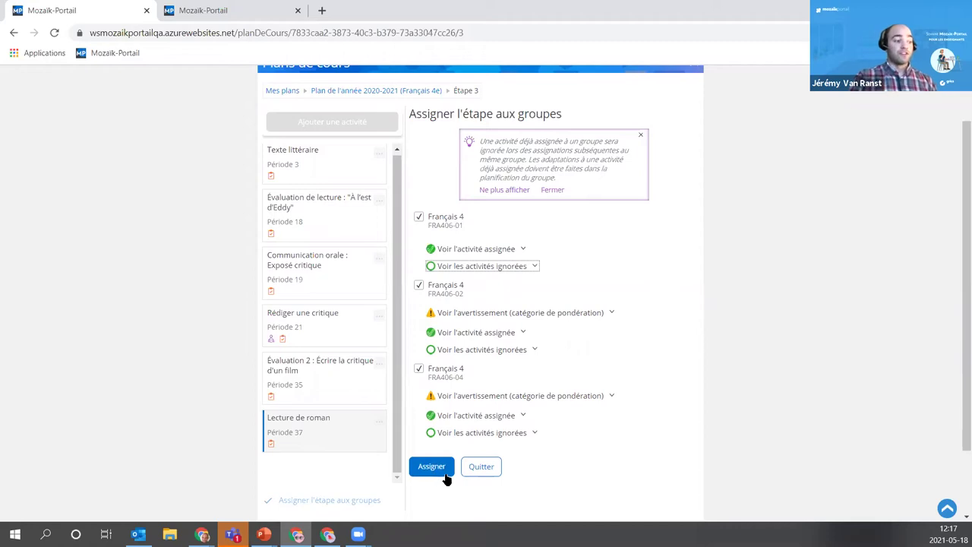
scroll(699, 390, up, 2)
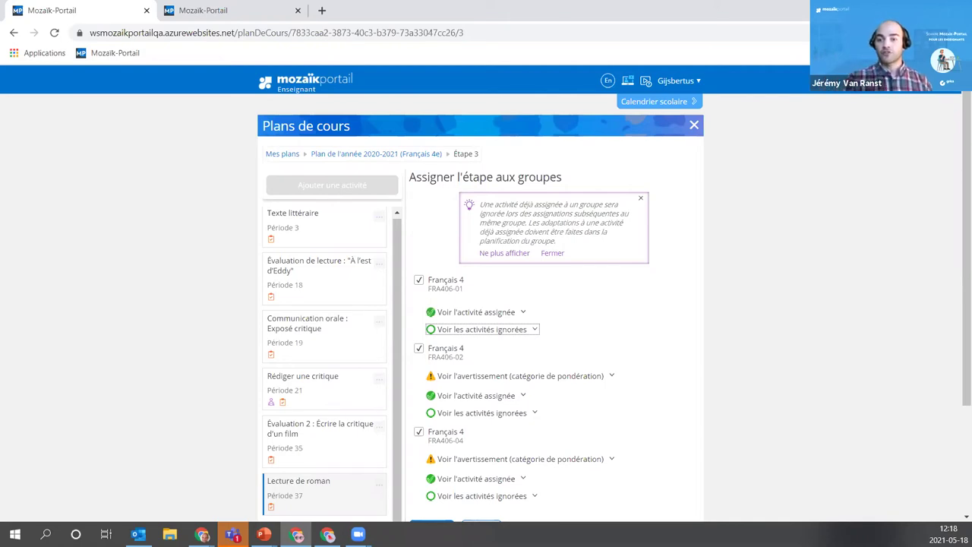
Switch to the student portal, reload it, and view the 18 mai Français 4 period details and the weekly schedule
key(ctrl+w)
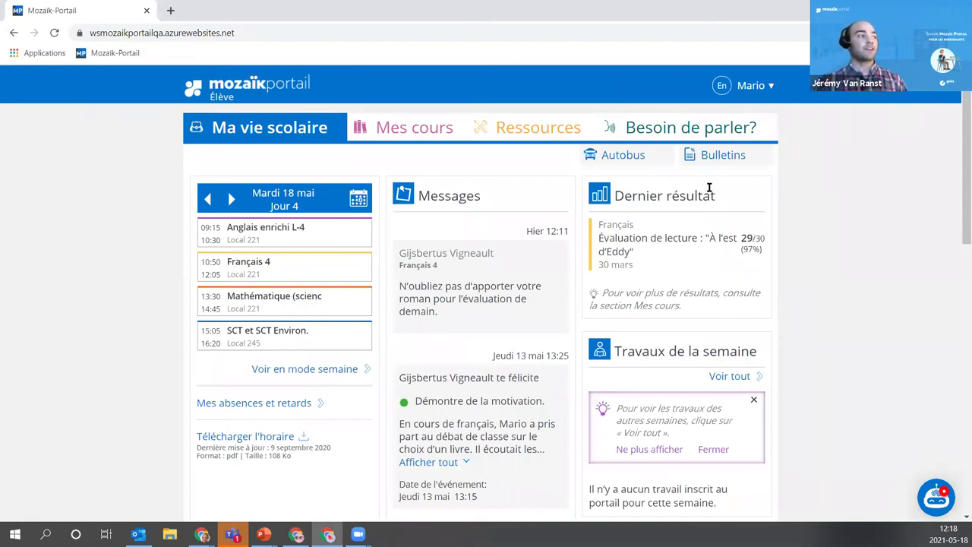
click(306, 35)
key(Return)
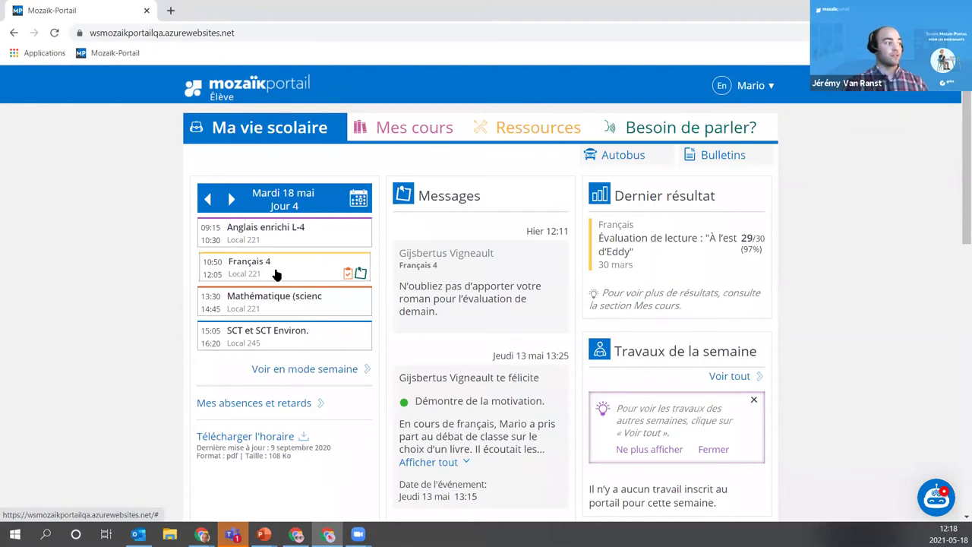
click(346, 277)
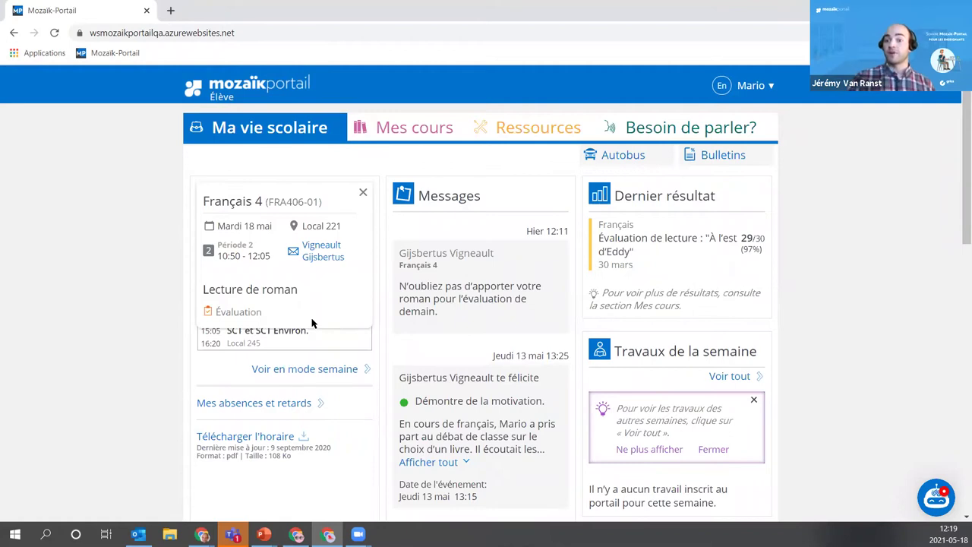
click(363, 193)
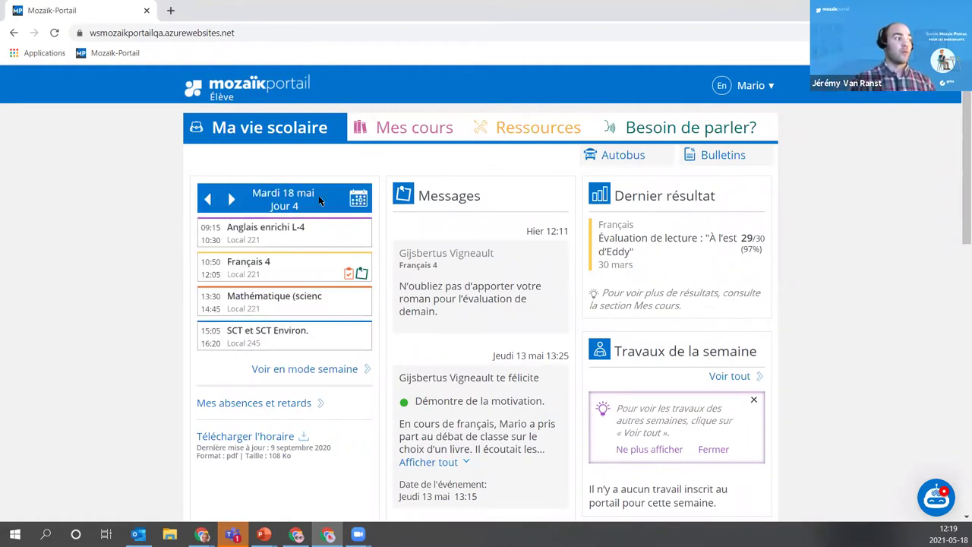
click(285, 370)
scroll(385, 329, down, 1)
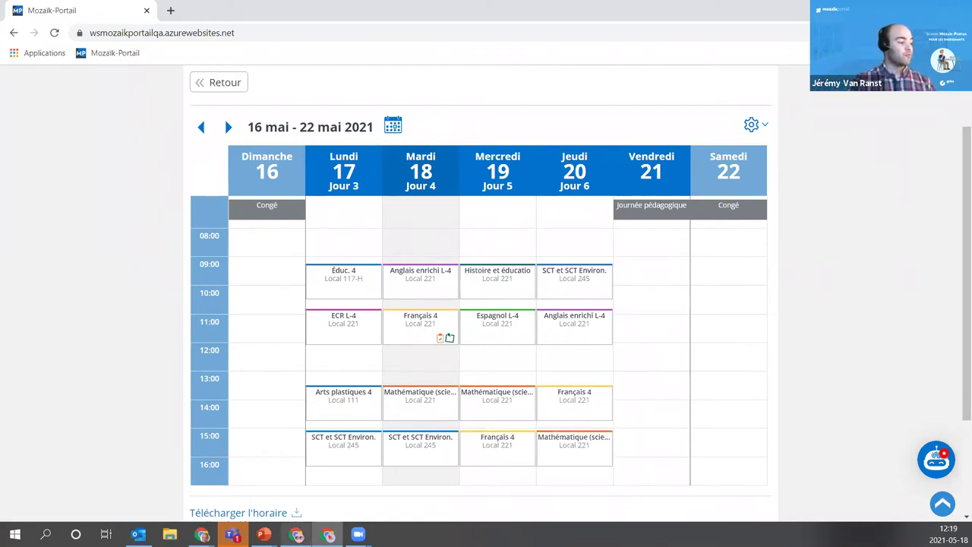
Switch back to the teacher portal and close the course plans to return to its home page
click(295, 534)
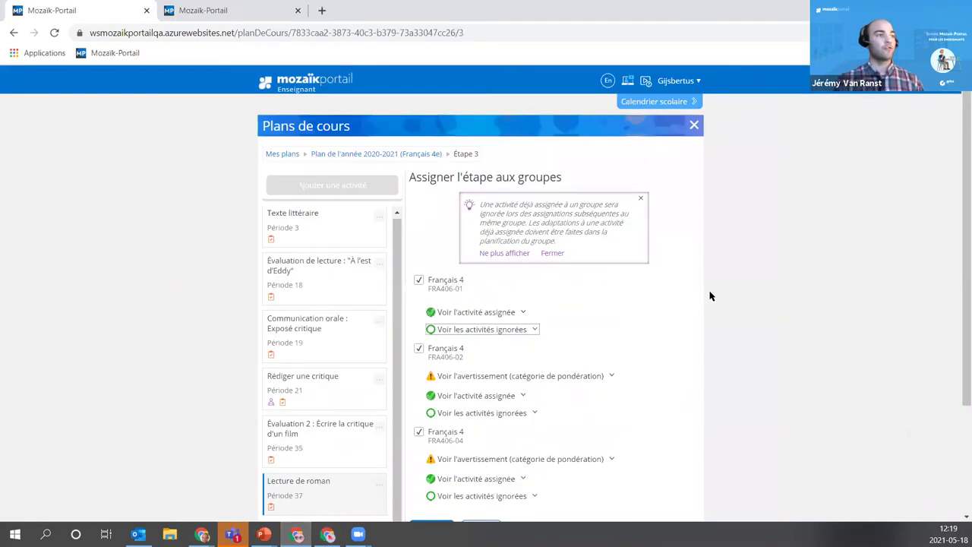
click(694, 126)
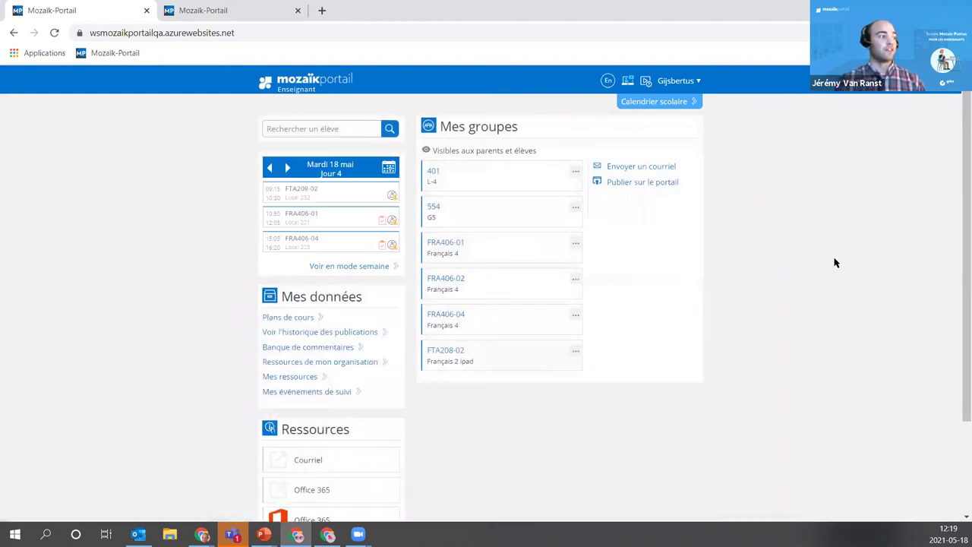